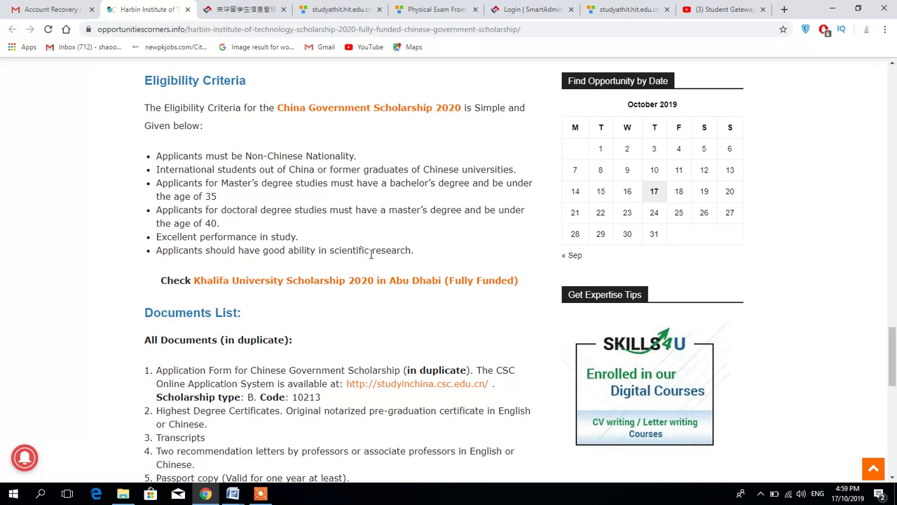
- Open the CSC Online Application System link from the article's documents list in a new tab and view its login page
{"action": "left_click_drag", "start_coordinate": [893, 359], "coordinate": [894, 388]}
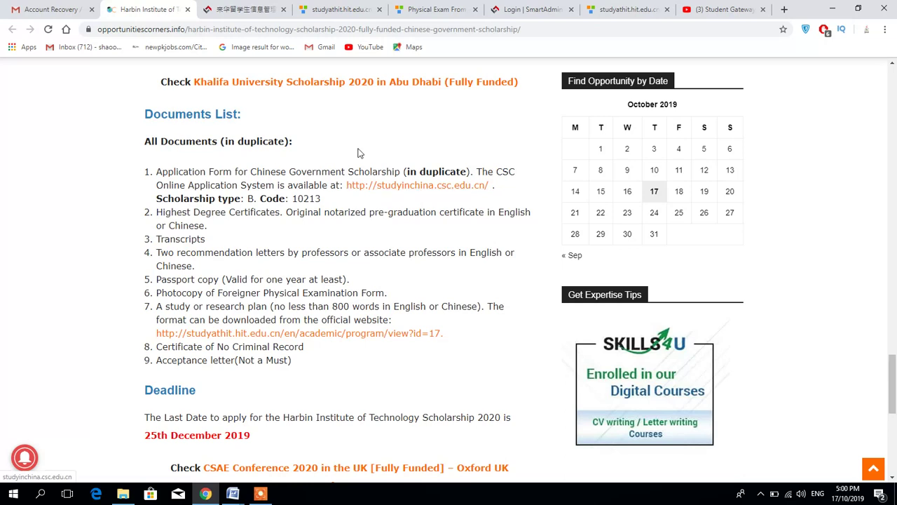
{"action": "left_click", "coordinate": [252, 12]}
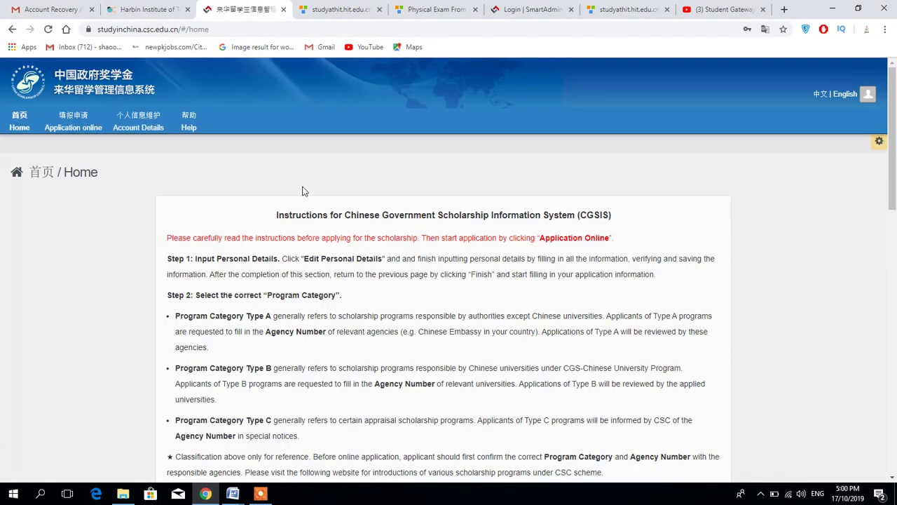
{"action": "left_click", "coordinate": [169, 5]}
{"action": "right_click", "coordinate": [403, 187]}
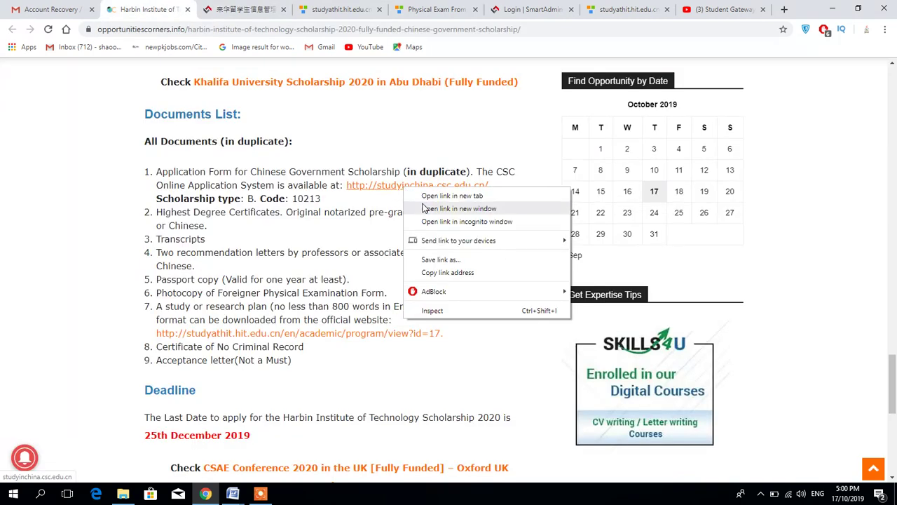
{"action": "left_click", "coordinate": [425, 196]}
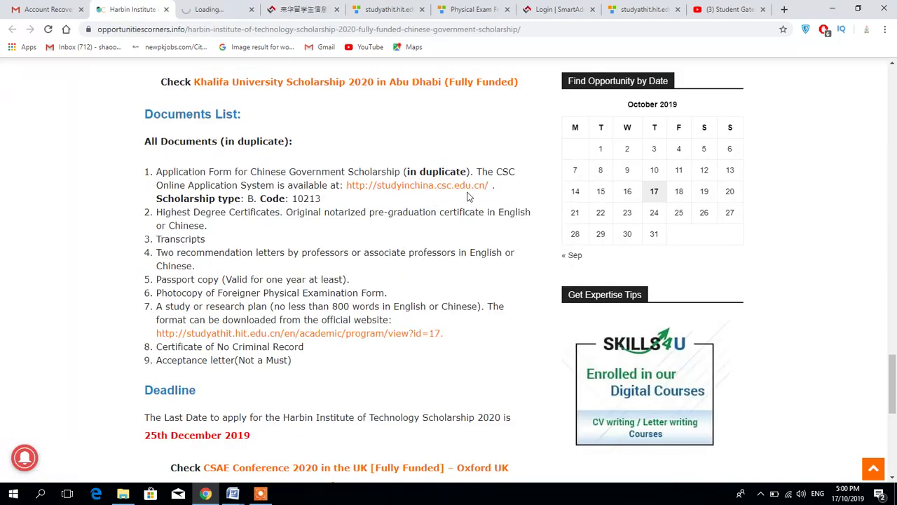
{"action": "left_click", "coordinate": [357, 335]}
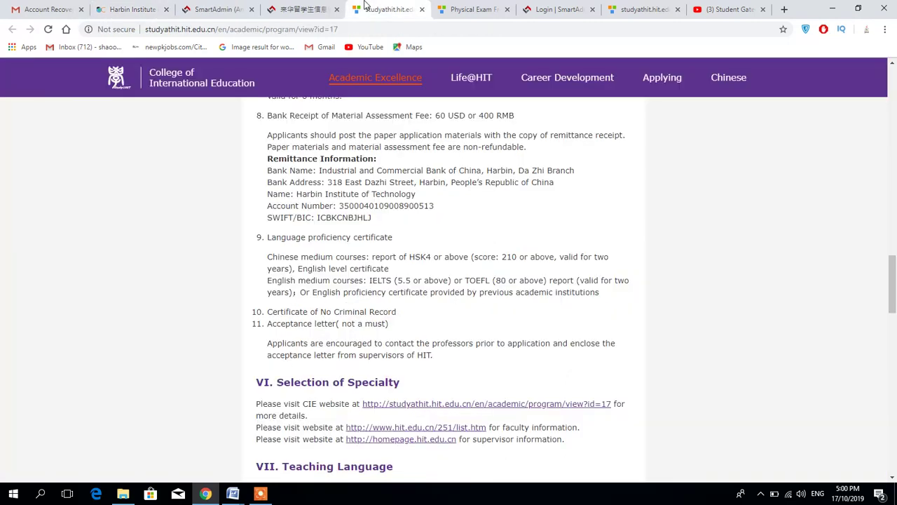
{"action": "left_click", "coordinate": [199, 11]}
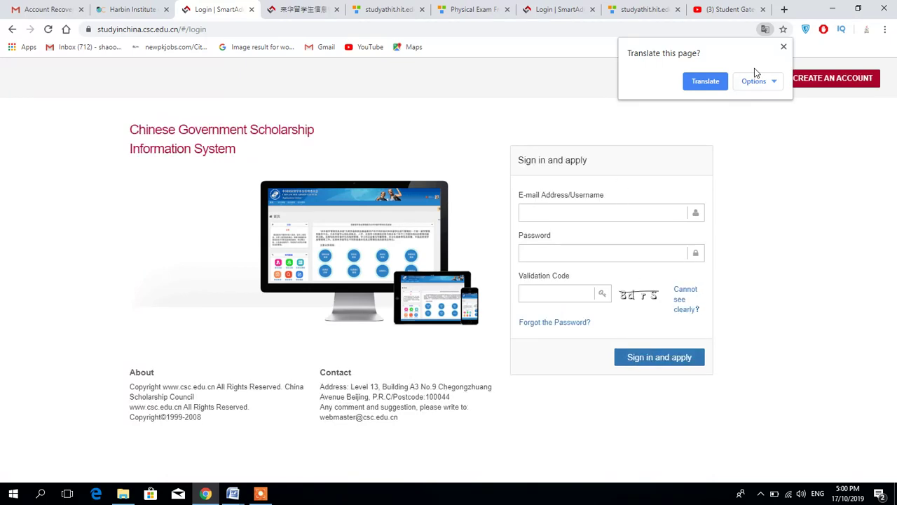
- Close the extra login tab and look through the CGSIS instructions on the scholarship system's home page
{"action": "left_click", "coordinate": [251, 10]}
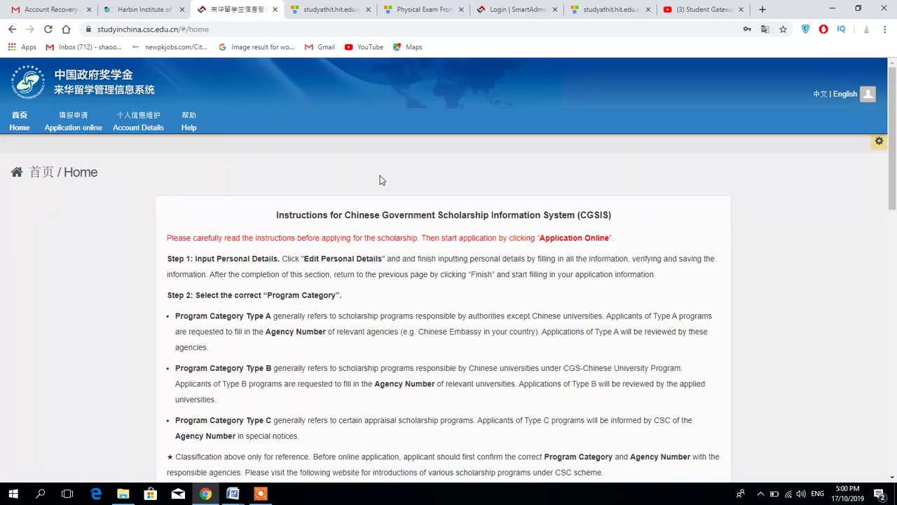
{"action": "left_click_drag", "start_coordinate": [893, 152], "coordinate": [891, 256]}
{"action": "left_click_drag", "start_coordinate": [894, 152], "coordinate": [893, 56]}
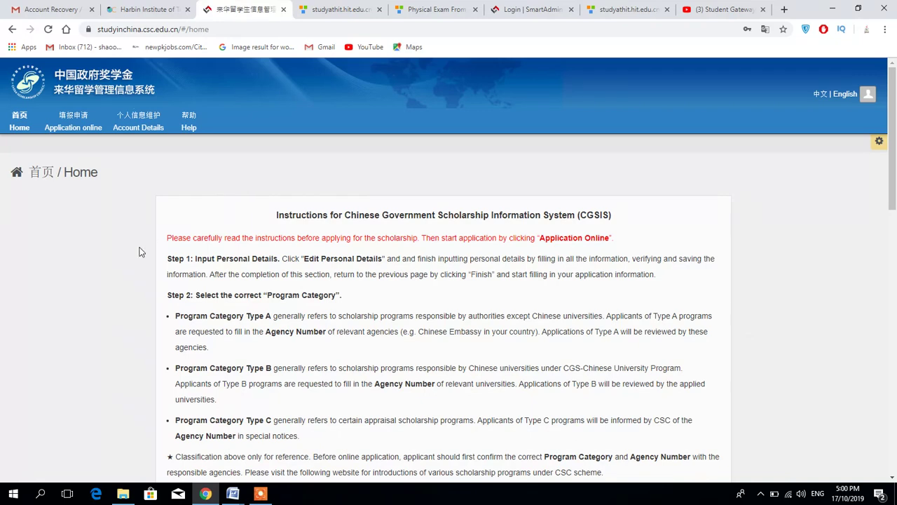
- Open the online application's personal details for editing and look through the Personal Information section
{"action": "left_click", "coordinate": [73, 126]}
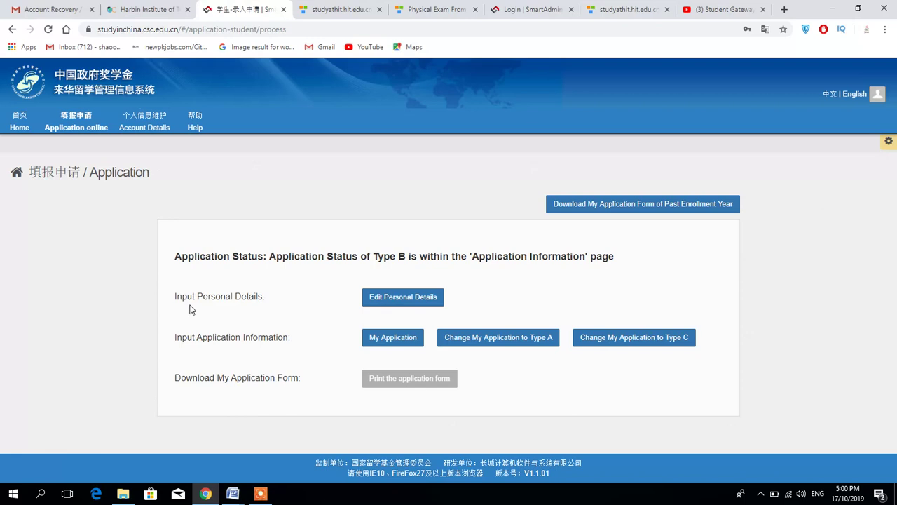
{"action": "left_click", "coordinate": [413, 298]}
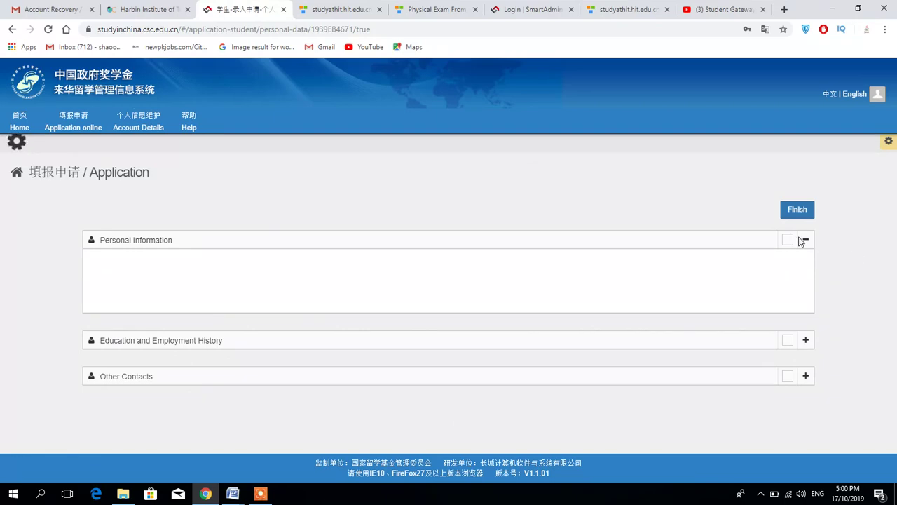
{"action": "left_click_drag", "start_coordinate": [896, 140], "coordinate": [874, 417]}
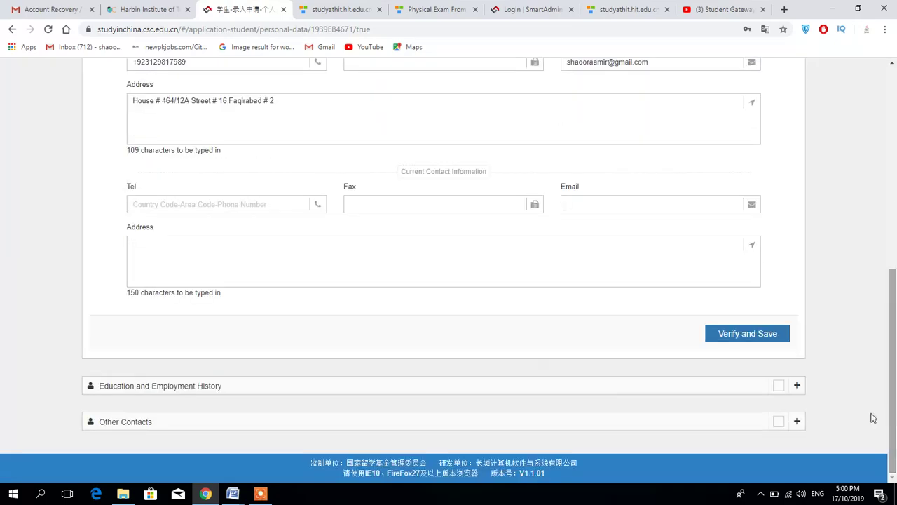
- Expand the Education and Employment History and Other Contacts sections and look over their fields
{"action": "left_click", "coordinate": [797, 387]}
{"action": "left_click_drag", "start_coordinate": [894, 249], "coordinate": [894, 405]}
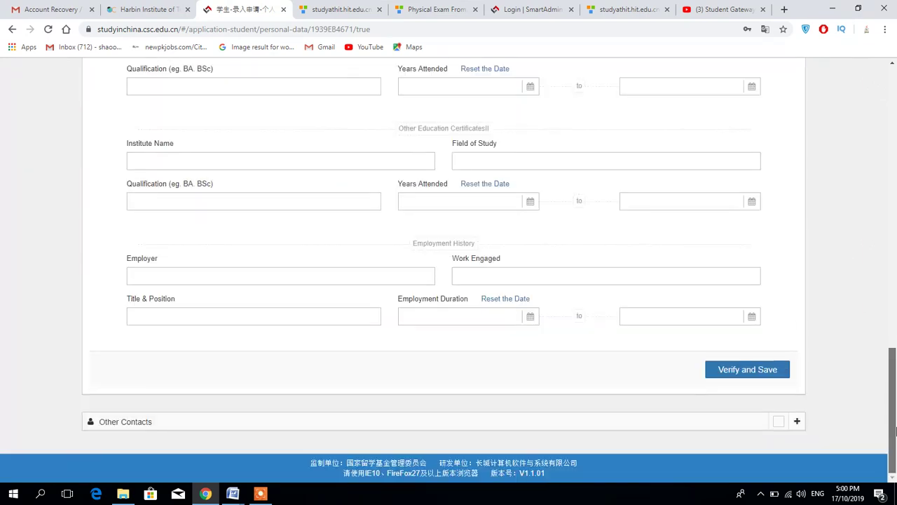
{"action": "left_click", "coordinate": [797, 421]}
{"action": "left_click_drag", "start_coordinate": [895, 336], "coordinate": [894, 265]}
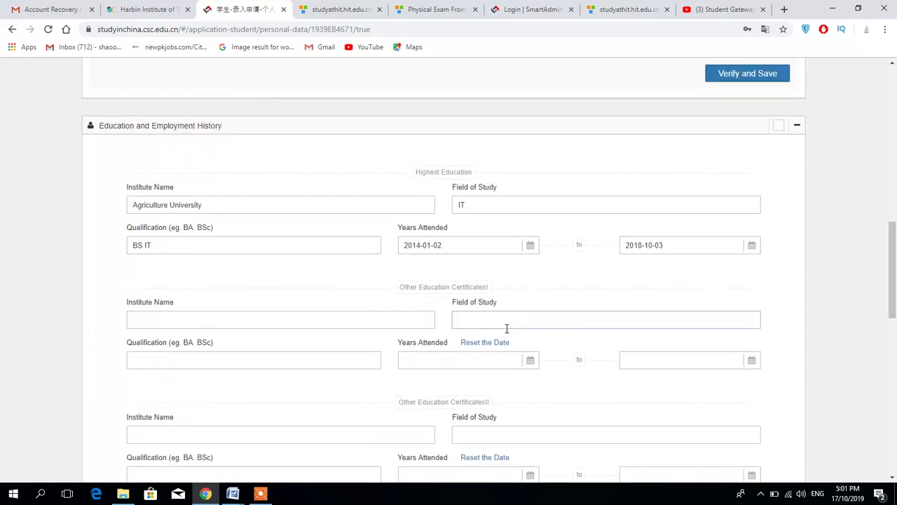
{"action": "left_click", "coordinate": [230, 323]}
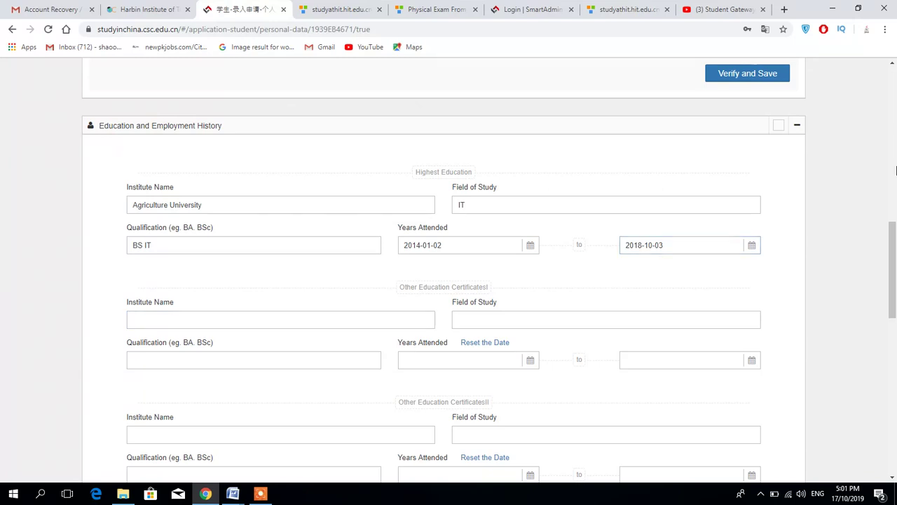
- Cut the telephone number from the permanent contact information and paste it back into the same field
{"action": "left_click_drag", "start_coordinate": [895, 282], "coordinate": [895, 208]}
{"action": "left_click", "coordinate": [288, 214]}
{"action": "left_click_drag", "start_coordinate": [201, 178], "coordinate": [23, 158]}
{"action": "right_click", "coordinate": [146, 176]}
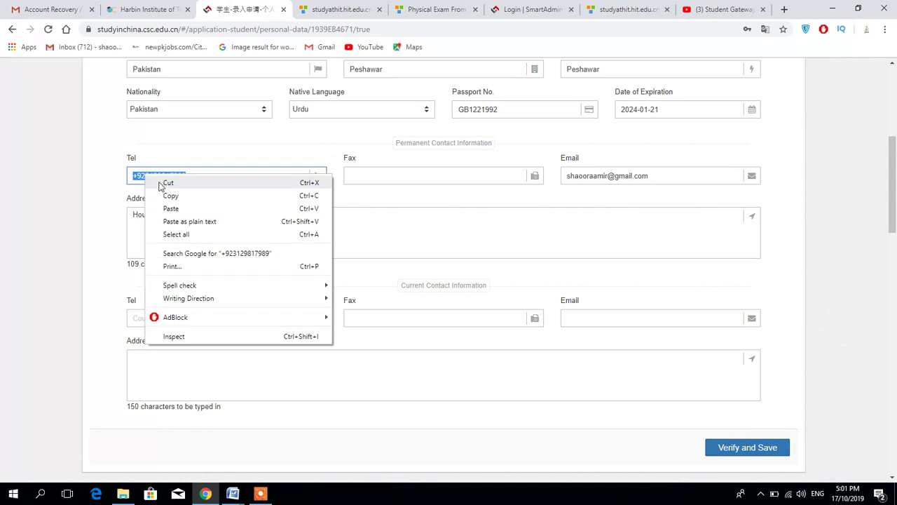
{"action": "left_click", "coordinate": [168, 183]}
{"action": "left_click", "coordinate": [252, 240]}
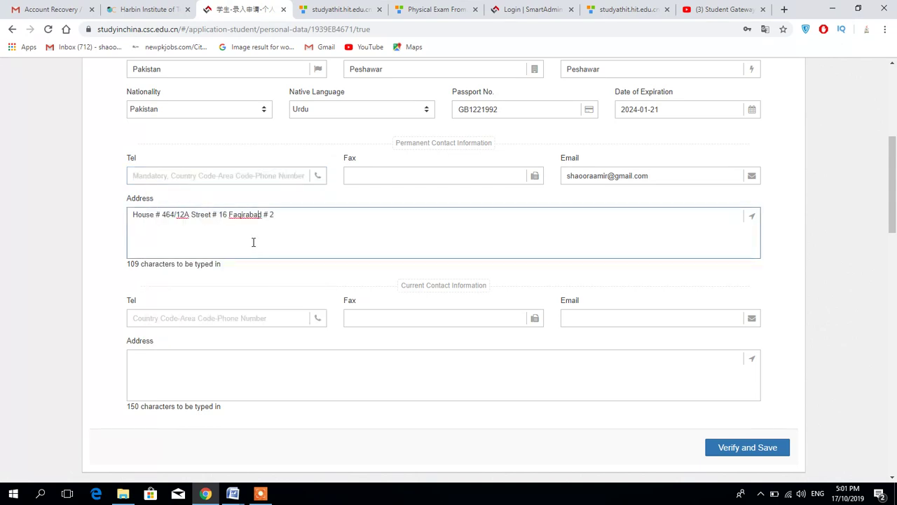
{"action": "right_click", "coordinate": [162, 178]}
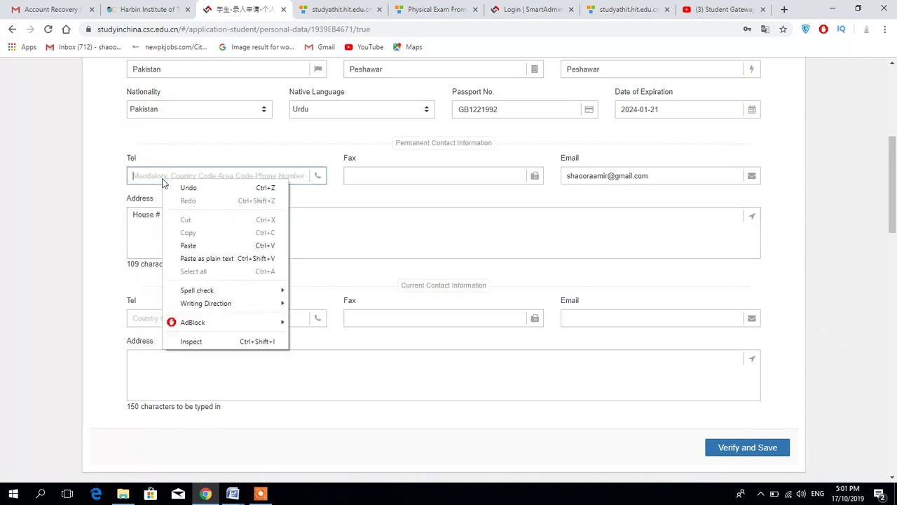
{"action": "left_click", "coordinate": [204, 251]}
- Finish the personal details and add a new application to the list of Type B applications
{"action": "left_click_drag", "start_coordinate": [894, 199], "coordinate": [895, 131]}
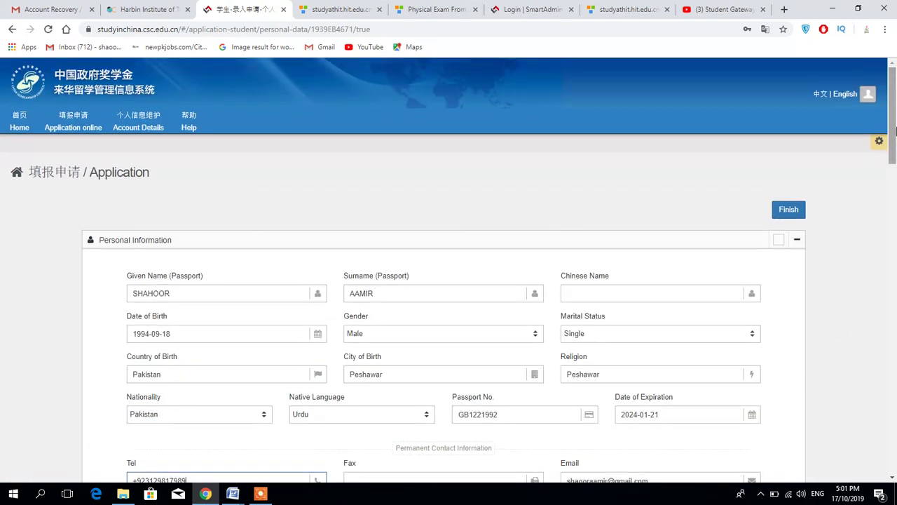
{"action": "left_click", "coordinate": [787, 211]}
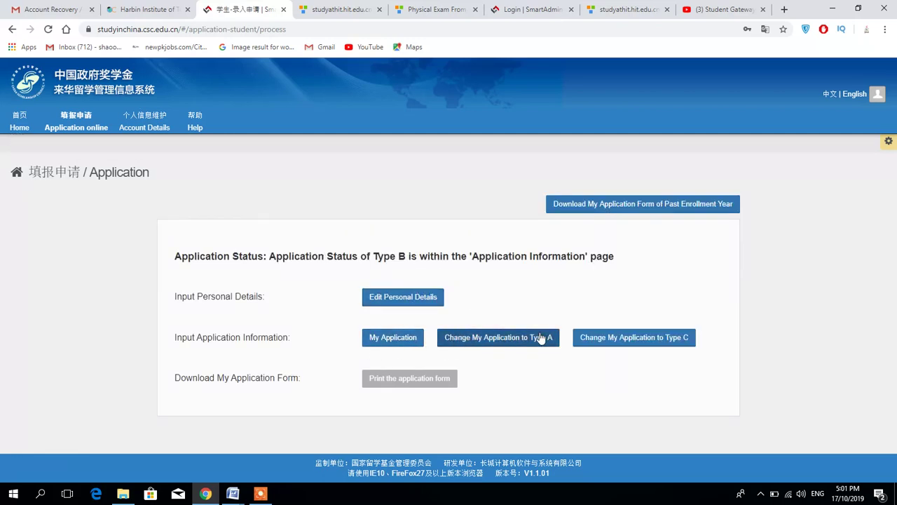
{"action": "left_click", "coordinate": [388, 338]}
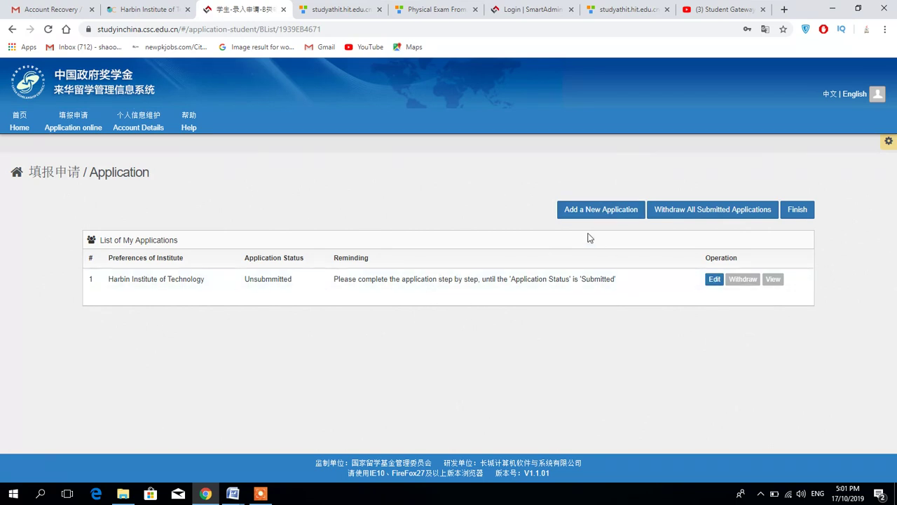
{"action": "left_click", "coordinate": [613, 214]}
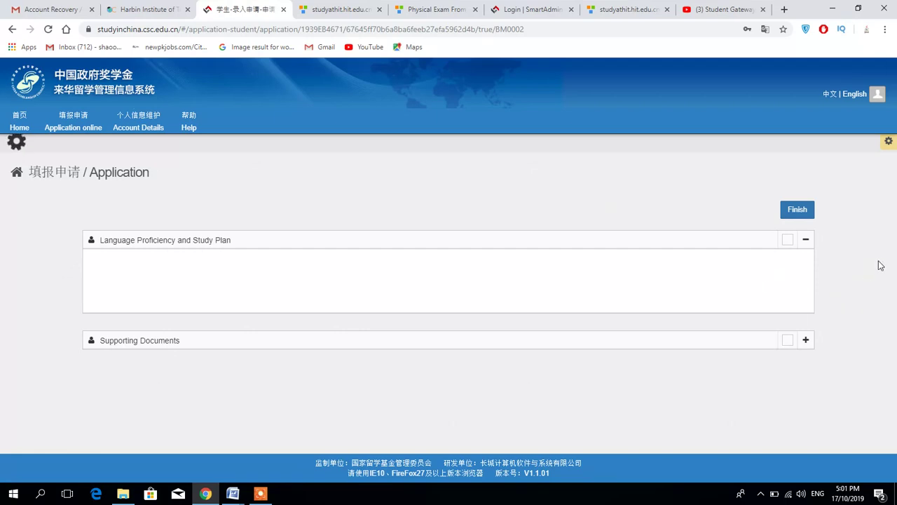
- For the Agency No. field, highlight the scholarship code in the article's documents list and return to the application form
{"action": "scroll", "coordinate": [890, 223], "scroll_direction": "down", "scroll_amount": 2}
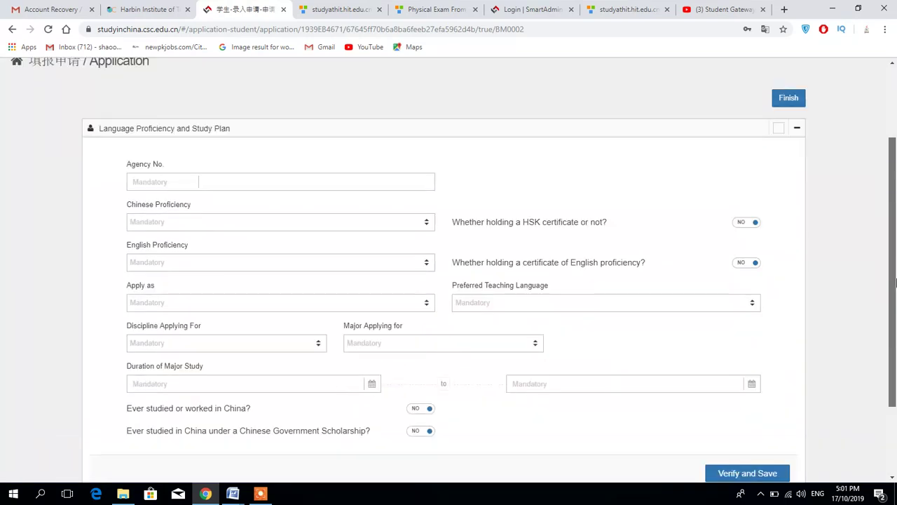
{"action": "left_click", "coordinate": [227, 158]}
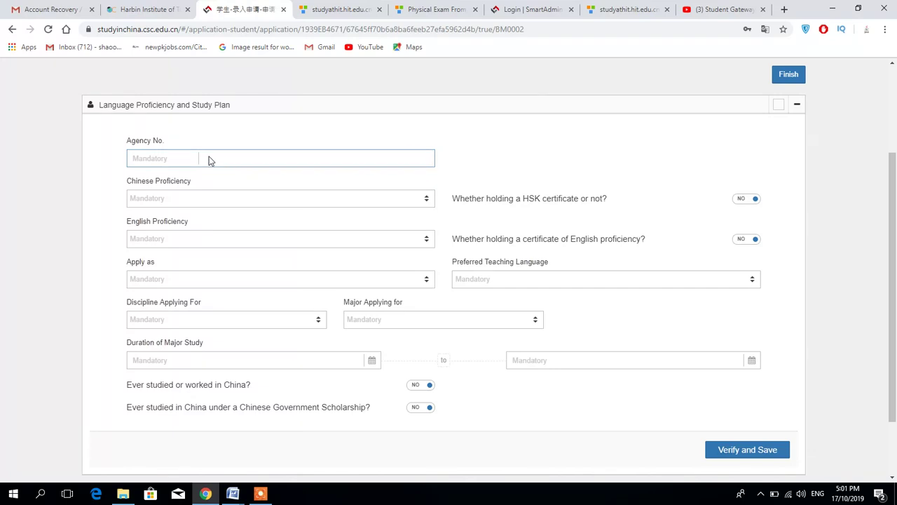
{"action": "left_click", "coordinate": [147, 9]}
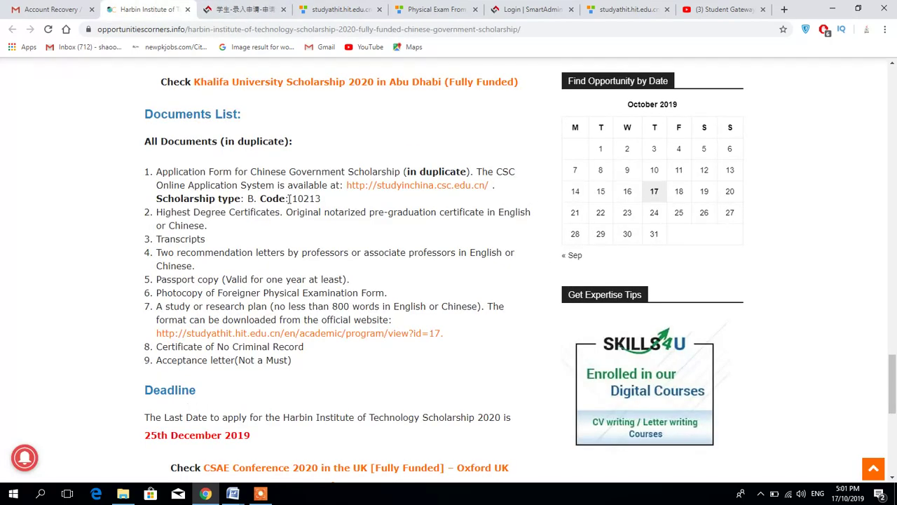
{"action": "left_click_drag", "start_coordinate": [288, 198], "coordinate": [336, 201]}
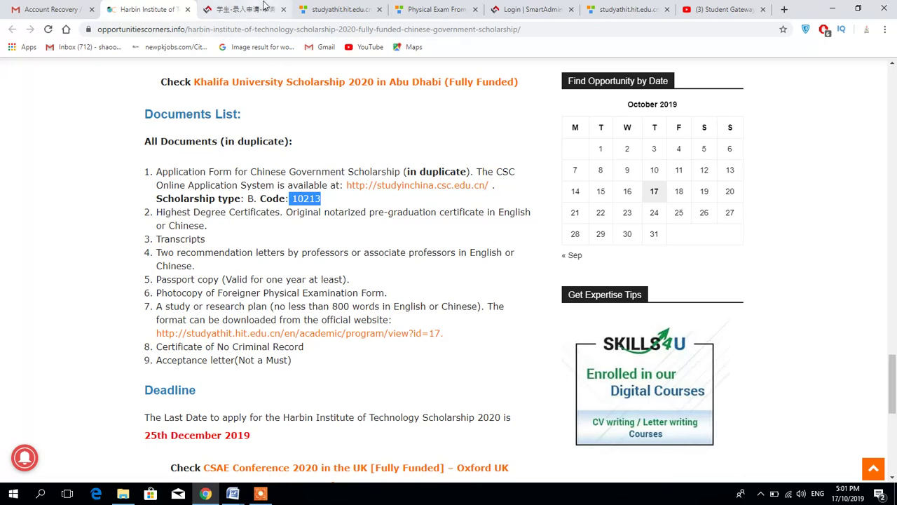
{"action": "left_click", "coordinate": [245, 9]}
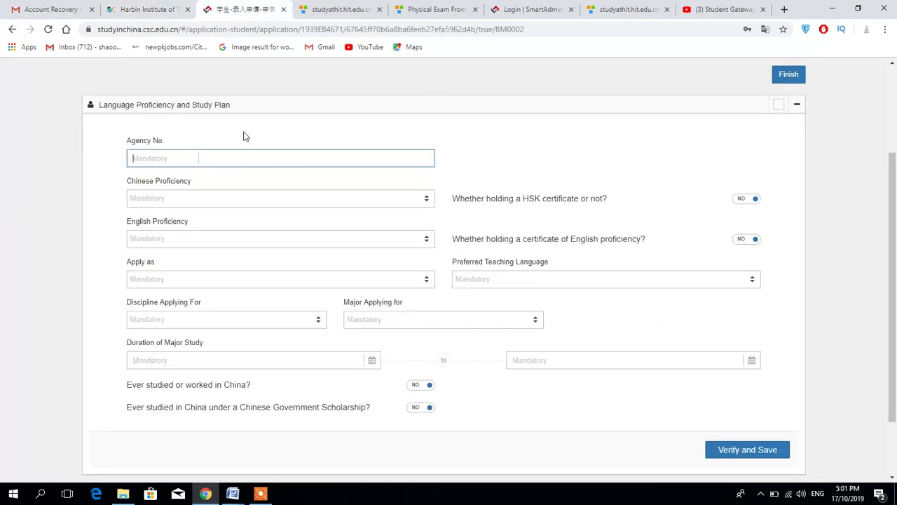
- Check the choices offered for Chinese Proficiency and Apply as on the application form
{"action": "left_click", "coordinate": [201, 199]}
{"action": "left_click", "coordinate": [201, 200]}
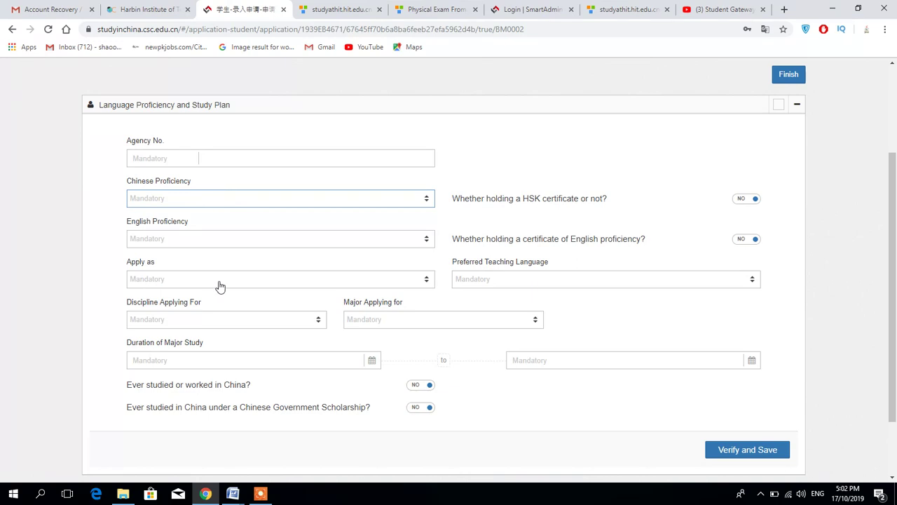
{"action": "left_click", "coordinate": [254, 285]}
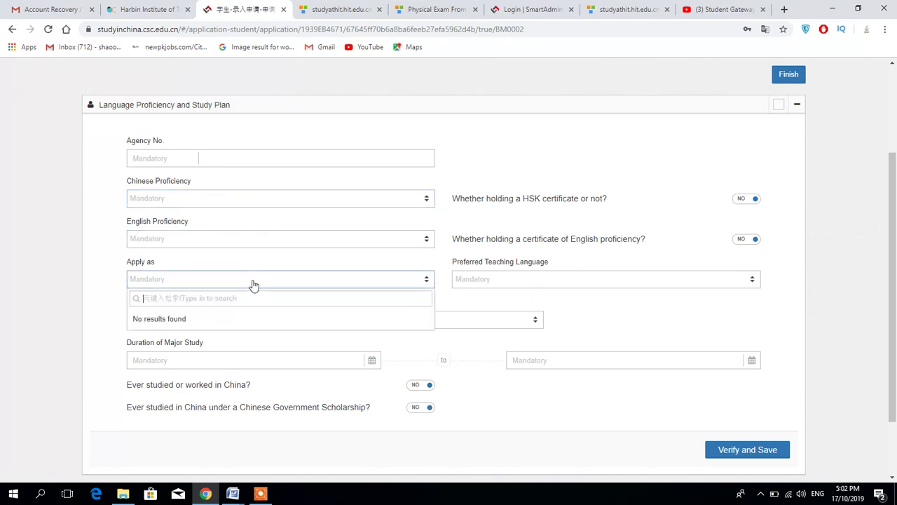
{"action": "left_click", "coordinate": [254, 285]}
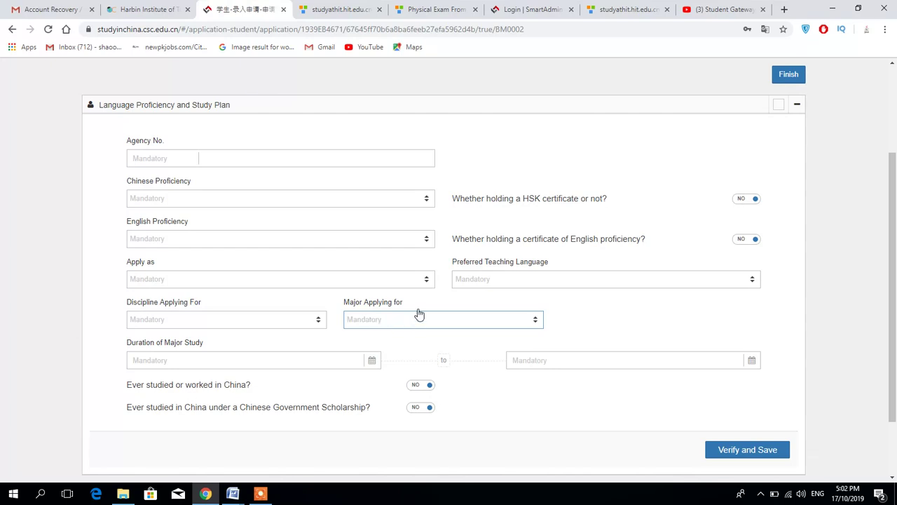
- Switch the English proficiency certificate answer to Yes and back to No, and check the Discipline Applying For choices
{"action": "left_click", "coordinate": [753, 240]}
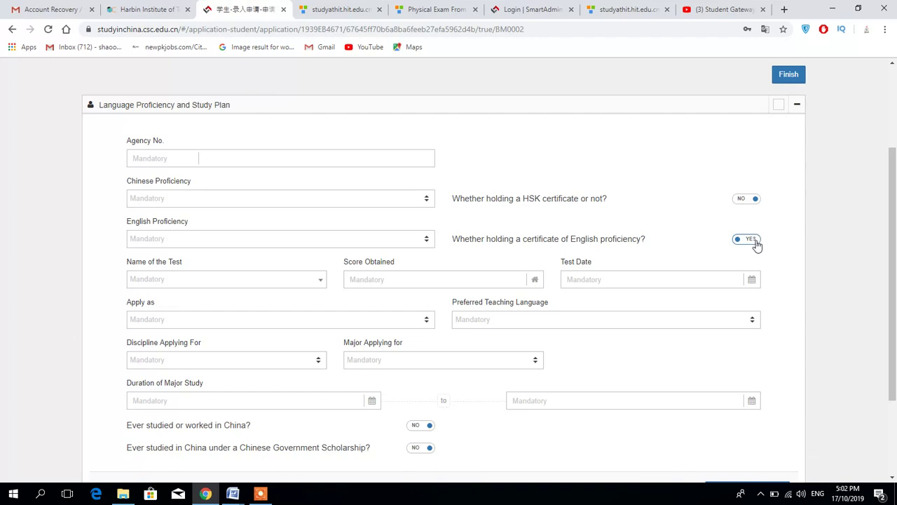
{"action": "left_click", "coordinate": [755, 242]}
{"action": "scroll", "coordinate": [894, 201], "scroll_direction": "down", "scroll_amount": 2}
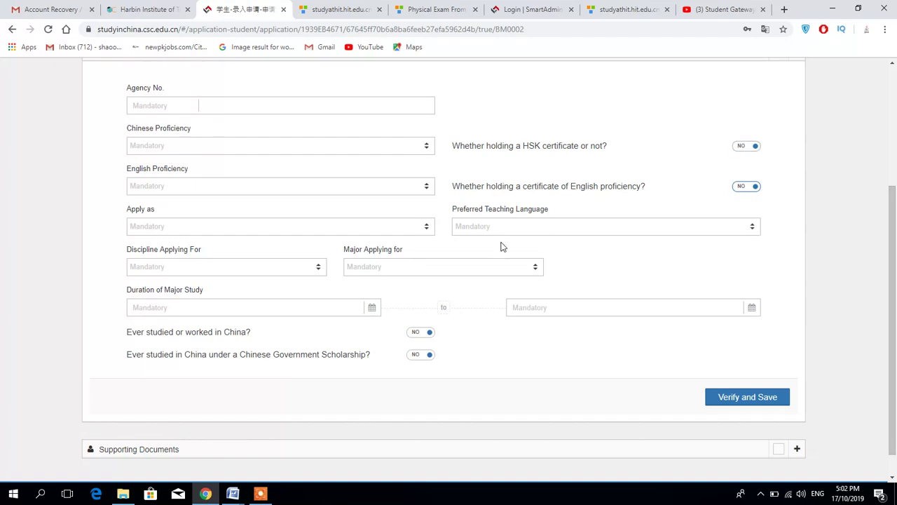
{"action": "left_click", "coordinate": [215, 275]}
{"action": "left_click", "coordinate": [215, 275]}
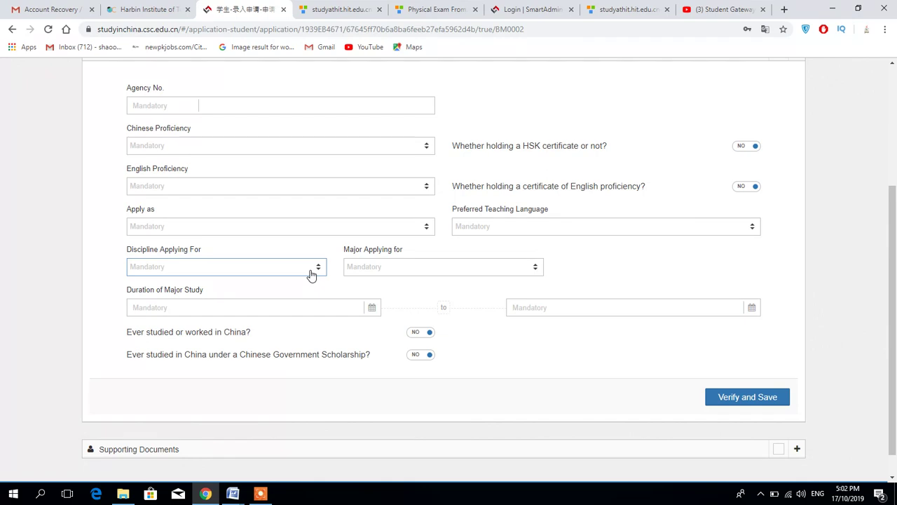
- Collapse the Language Proficiency and Study Plan section and finish the form to return to the list of applications
{"action": "scroll", "coordinate": [785, 323], "scroll_direction": "up", "scroll_amount": 3}
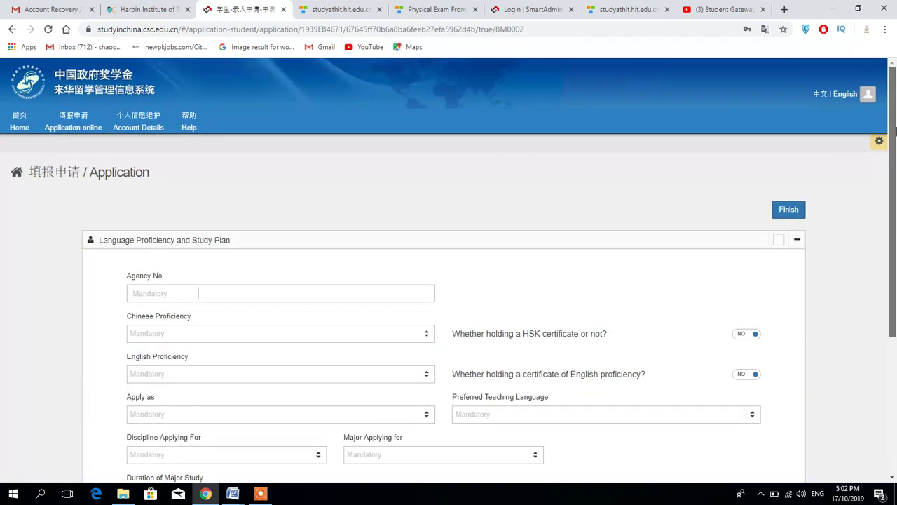
{"action": "left_click", "coordinate": [797, 240]}
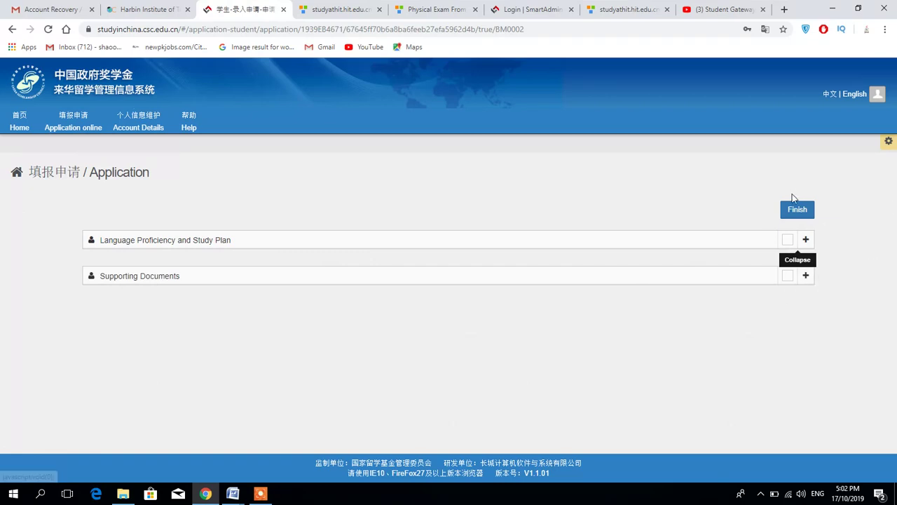
{"action": "left_click", "coordinate": [798, 211]}
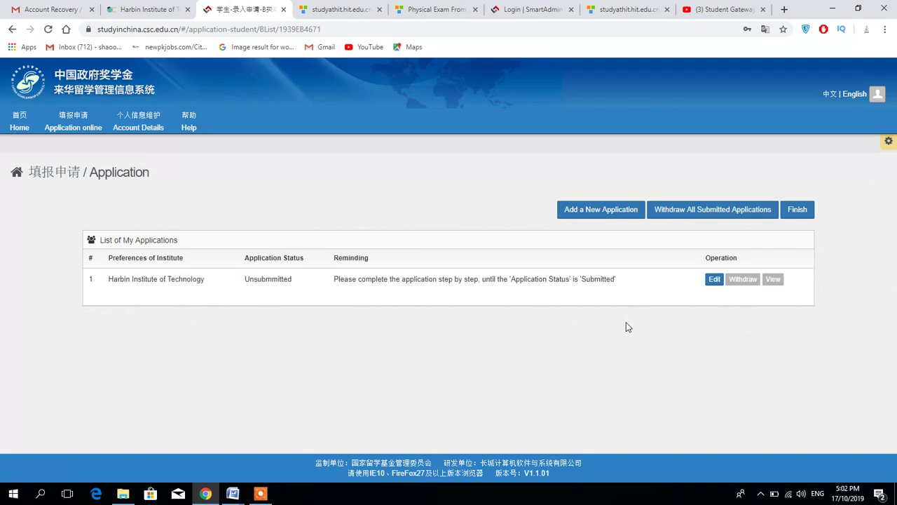
- Open the unsubmitted Harbin Institute of Technology application for editing and expand its Supporting Documents section
{"action": "left_click", "coordinate": [714, 280]}
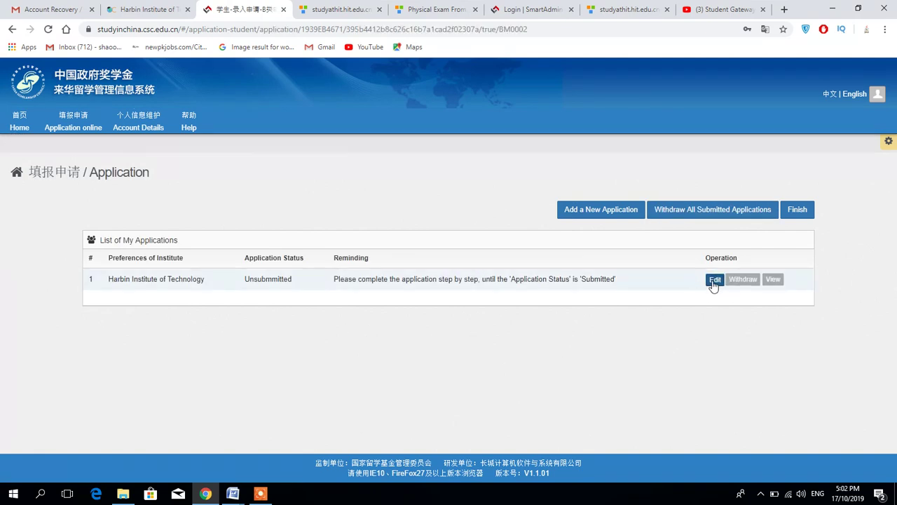
{"action": "scroll", "coordinate": [896, 279], "scroll_direction": "down", "scroll_amount": 2}
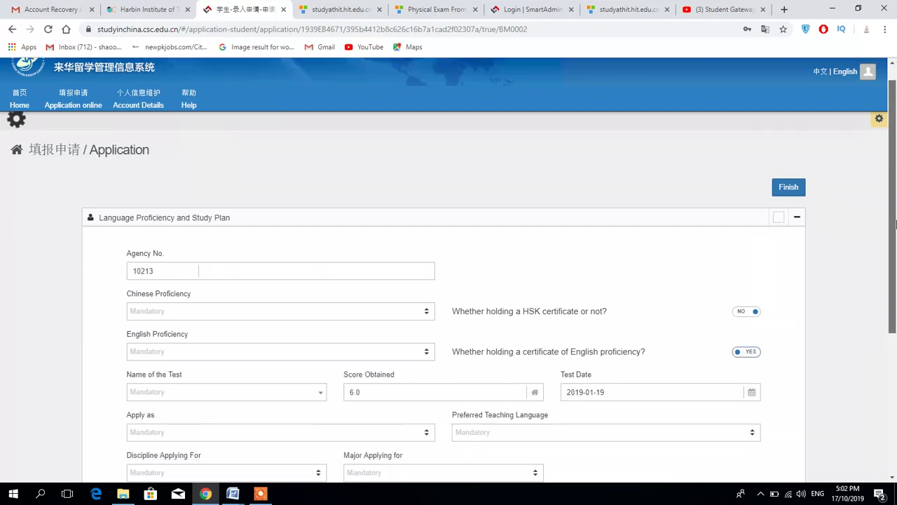
{"action": "scroll", "coordinate": [896, 315], "scroll_direction": "down", "scroll_amount": 2}
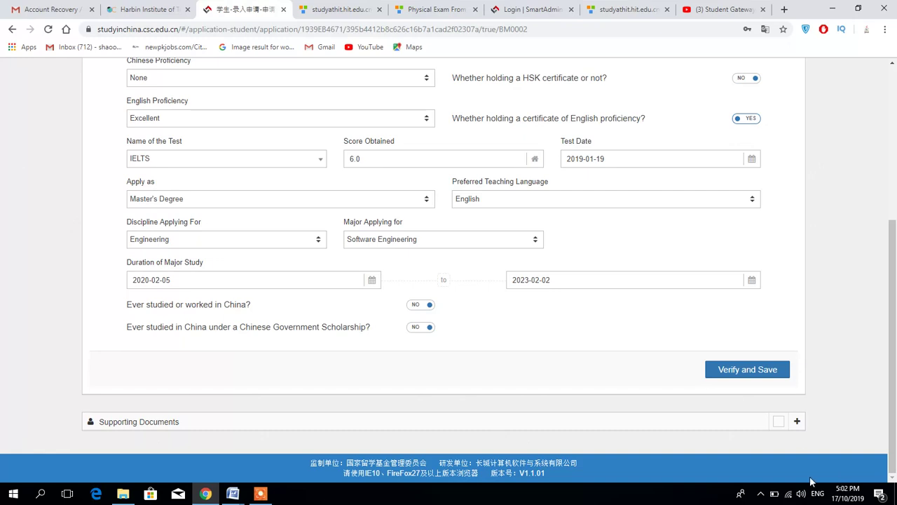
{"action": "left_click", "coordinate": [799, 422]}
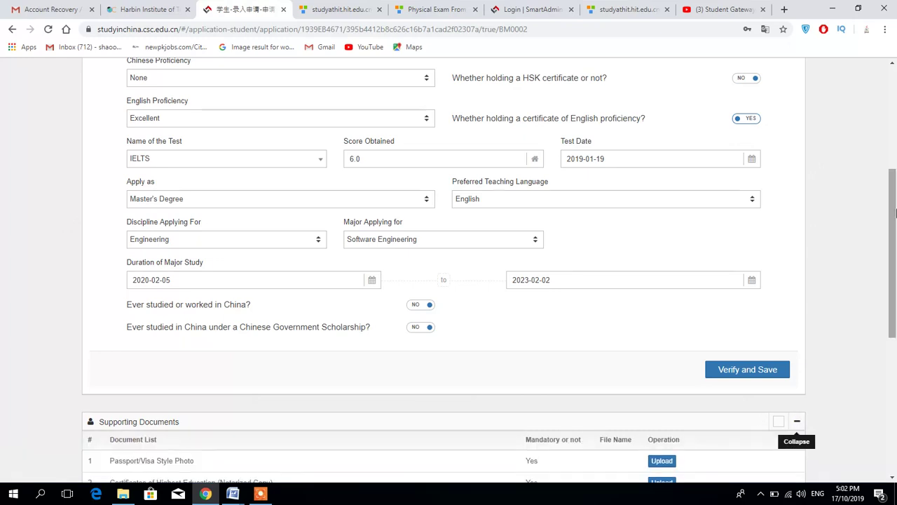
- Review which supporting documents are mandatory and where the application is submitted, and return to the start of the form
{"action": "scroll", "coordinate": [894, 329], "scroll_direction": "down", "scroll_amount": 4}
{"action": "scroll", "coordinate": [894, 329], "scroll_direction": "down", "scroll_amount": 1}
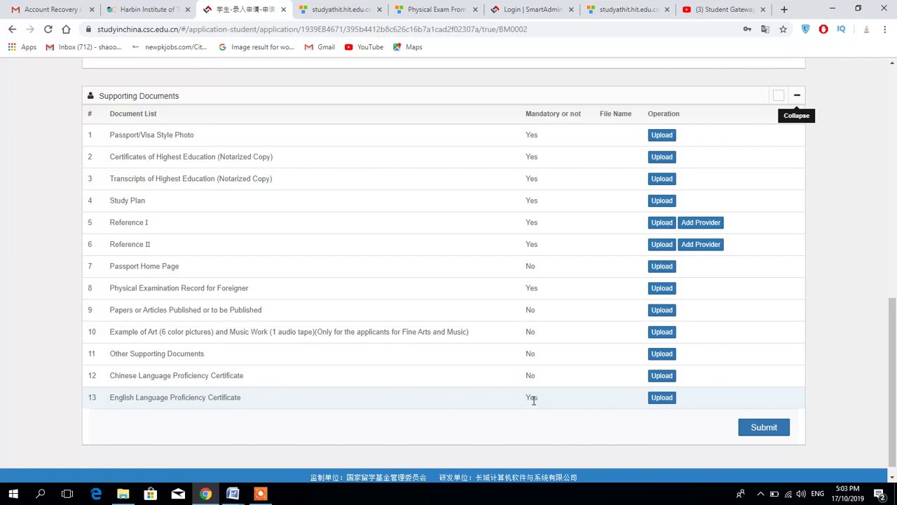
{"action": "mouse_move", "coordinate": [895, 362]}
{"action": "left_mouse_down"}
{"action": "mouse_move", "coordinate": [895, 130]}
{"action": "mouse_move", "coordinate": [894, 347]}
{"action": "left_mouse_up"}
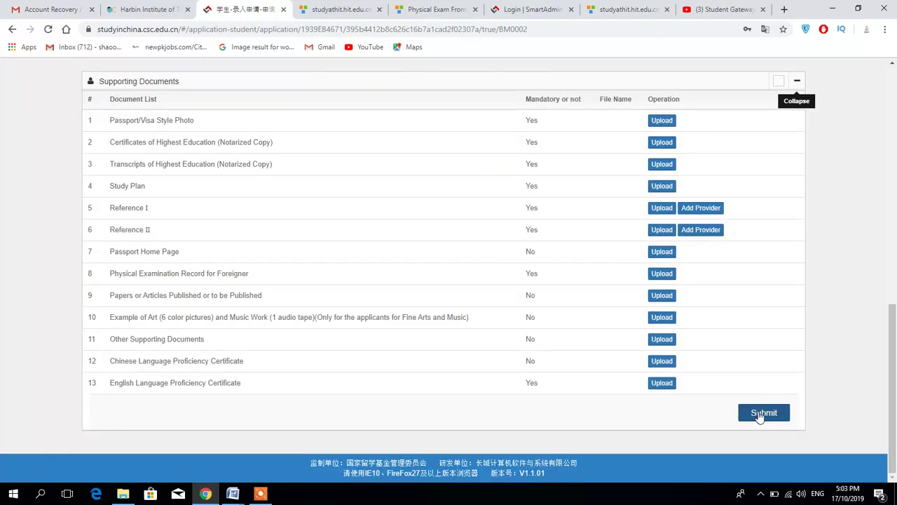
{"action": "left_click_drag", "start_coordinate": [895, 420], "coordinate": [894, 168]}
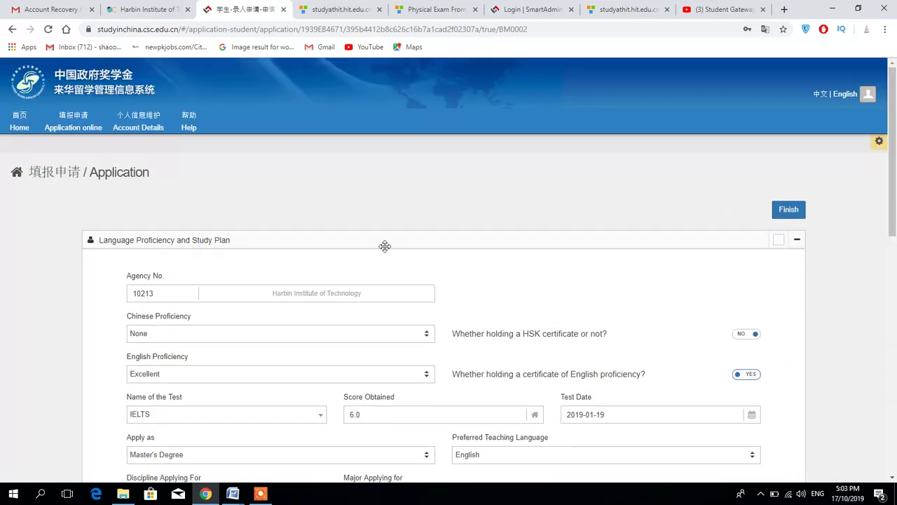
- Read the language certificate, acceptance letter and teaching language requirements on the university's program page
{"action": "left_click", "coordinate": [336, 9]}
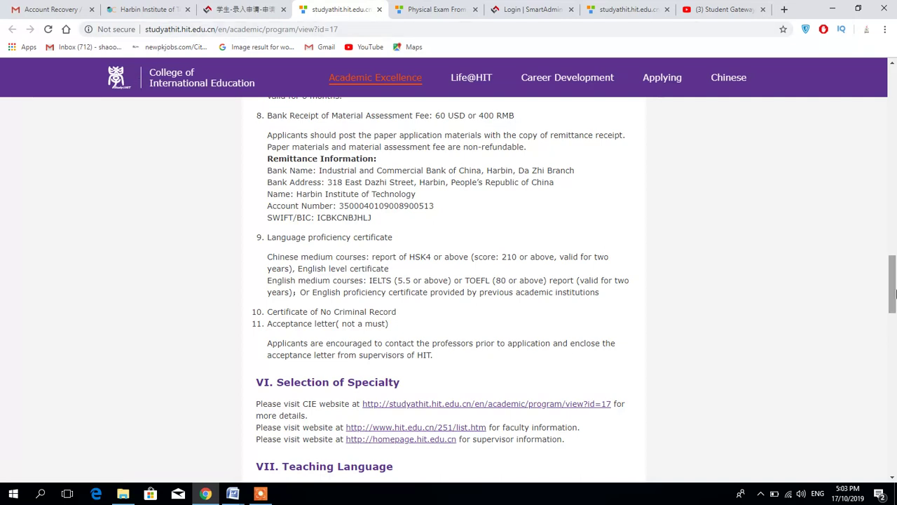
{"action": "left_click_drag", "start_coordinate": [894, 293], "coordinate": [893, 328]}
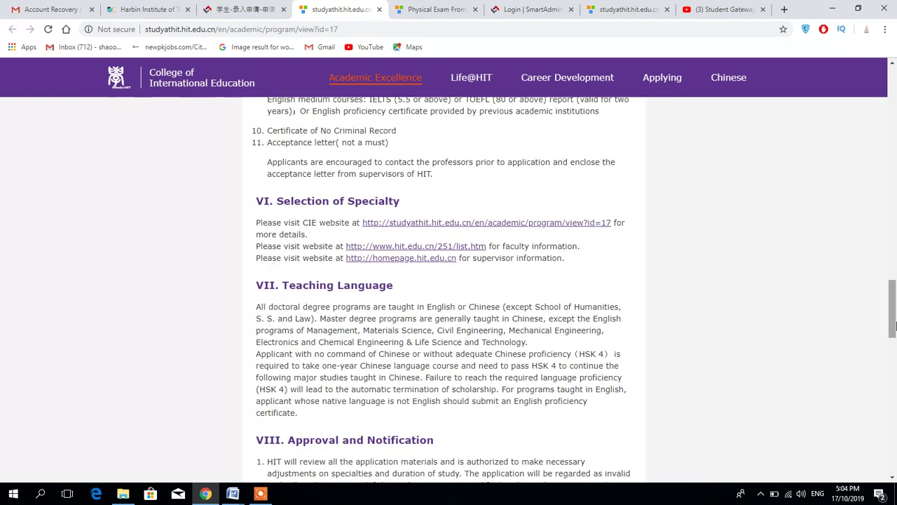
- Return to the scholarship application and open the online application overview with the option for printing the application form
{"action": "left_click", "coordinate": [242, 10]}
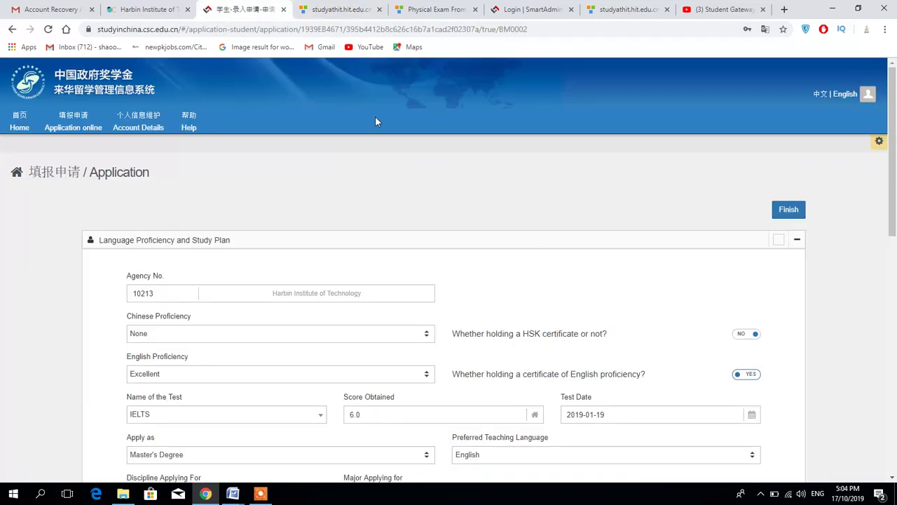
{"action": "left_click_drag", "start_coordinate": [895, 163], "coordinate": [894, 216]}
{"action": "left_click", "coordinate": [72, 147]}
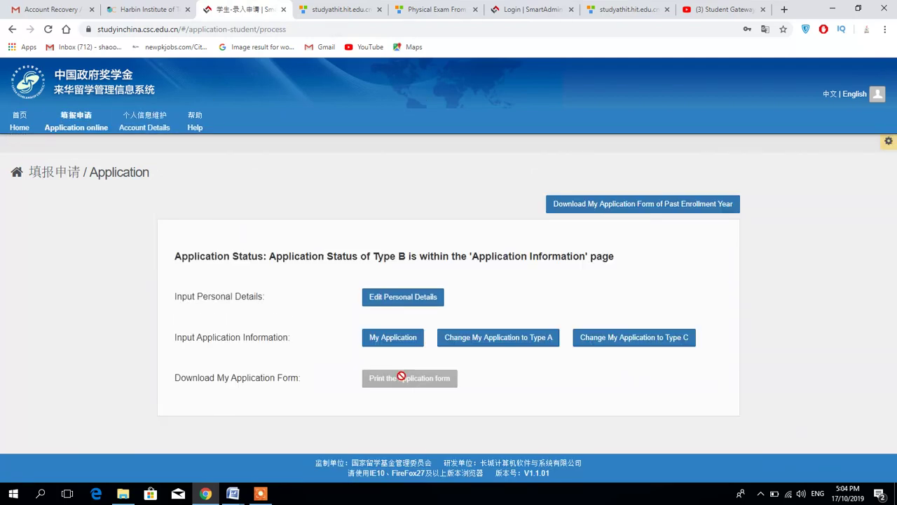
- Find the mailing address on the university's program page and highlight the envelope marking "CSC Scholarship Application"
{"action": "left_click", "coordinate": [358, 9]}
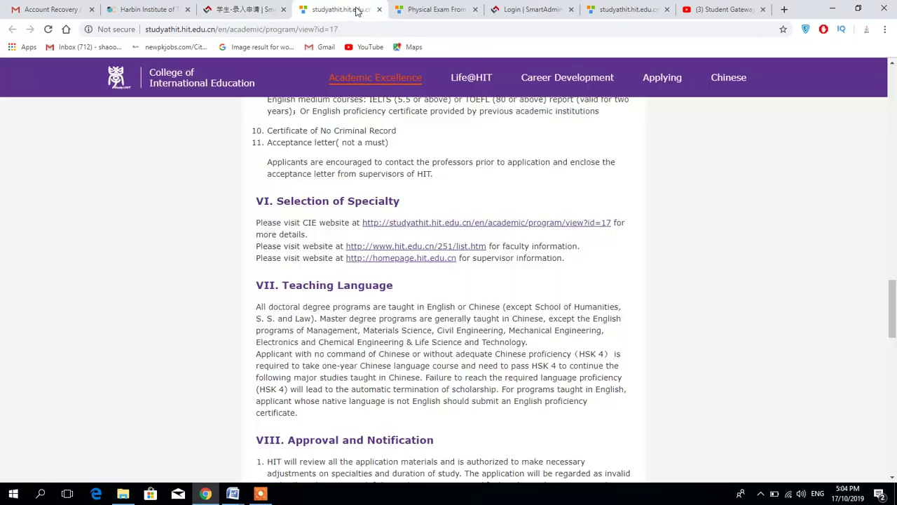
{"action": "left_click_drag", "start_coordinate": [893, 288], "coordinate": [894, 311]}
{"action": "scroll", "coordinate": [475, 382], "scroll_direction": "down", "scroll_amount": 3}
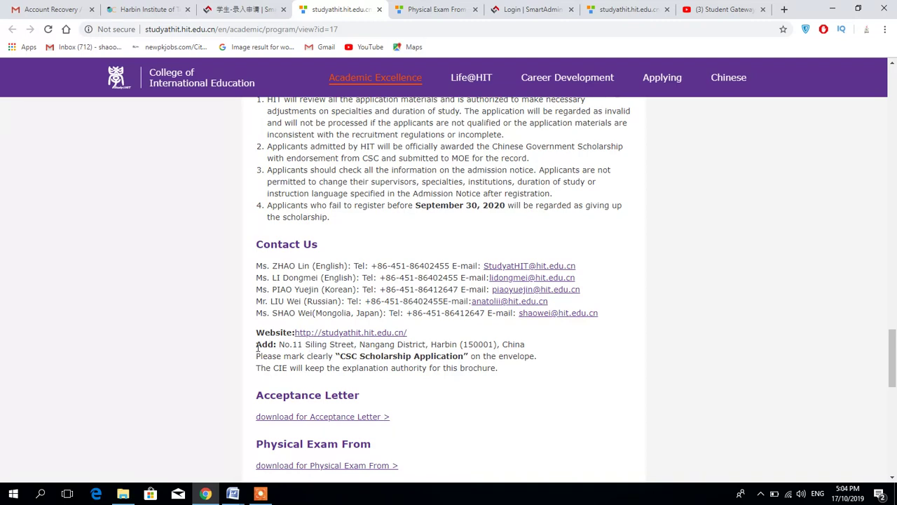
{"action": "left_click_drag", "start_coordinate": [277, 343], "coordinate": [461, 354]}
{"action": "left_click", "coordinate": [337, 358]}
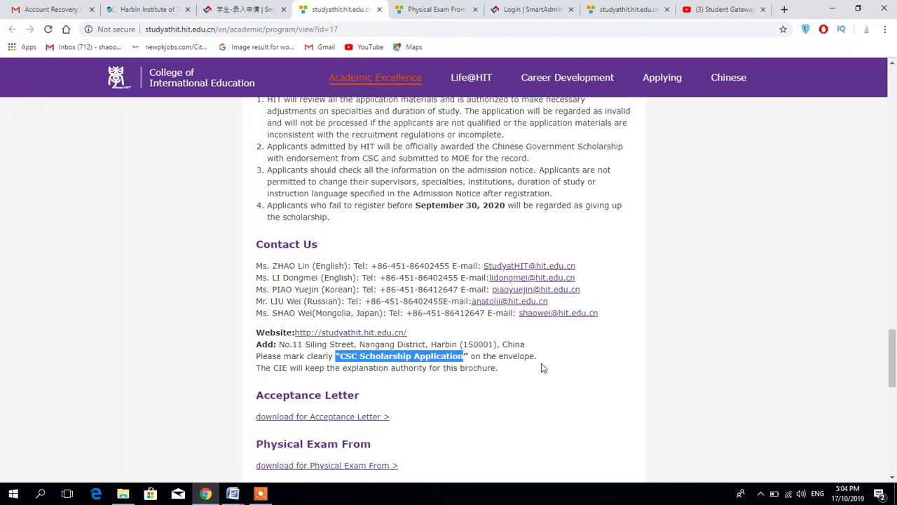
- Highlight the IELTS score requirement and the No Criminal Record certificate in the program page's required documents list
{"action": "left_click_drag", "start_coordinate": [894, 348], "coordinate": [894, 316]}
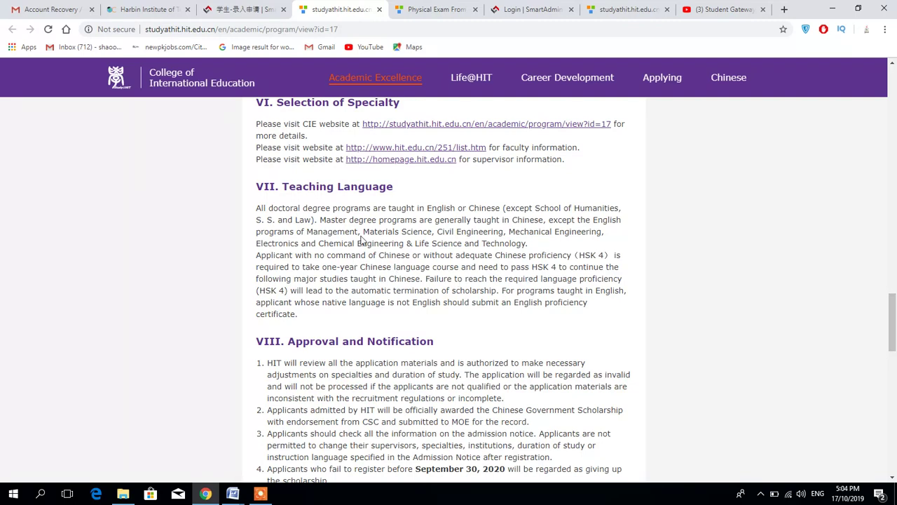
{"action": "left_click_drag", "start_coordinate": [893, 323], "coordinate": [895, 300]}
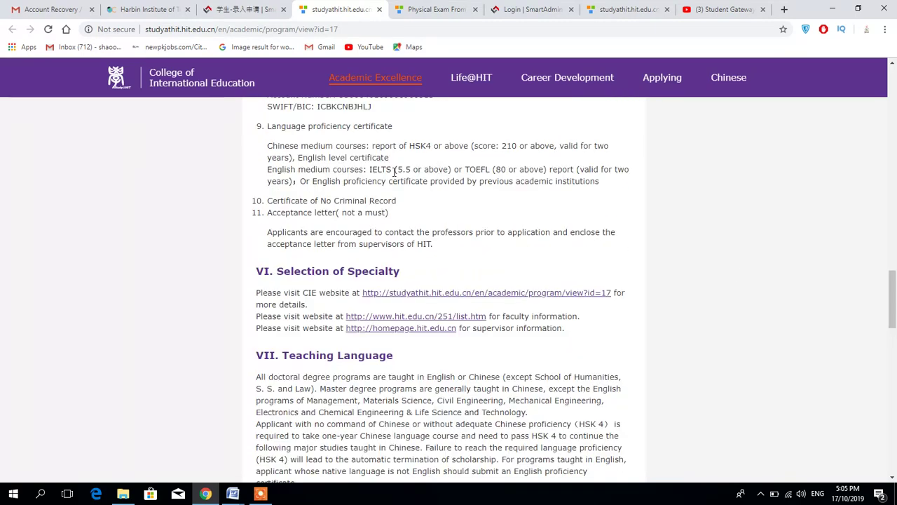
{"action": "left_click_drag", "start_coordinate": [395, 170], "coordinate": [476, 170]}
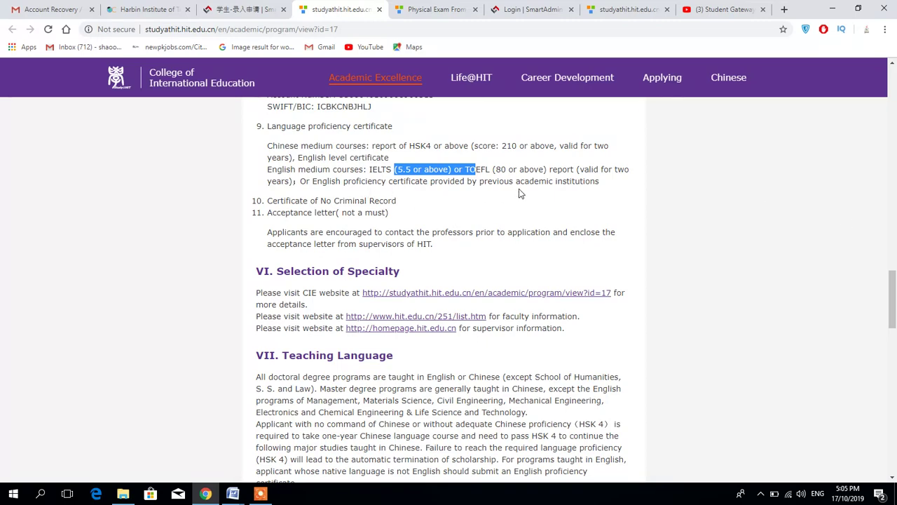
{"action": "left_click", "coordinate": [575, 195]}
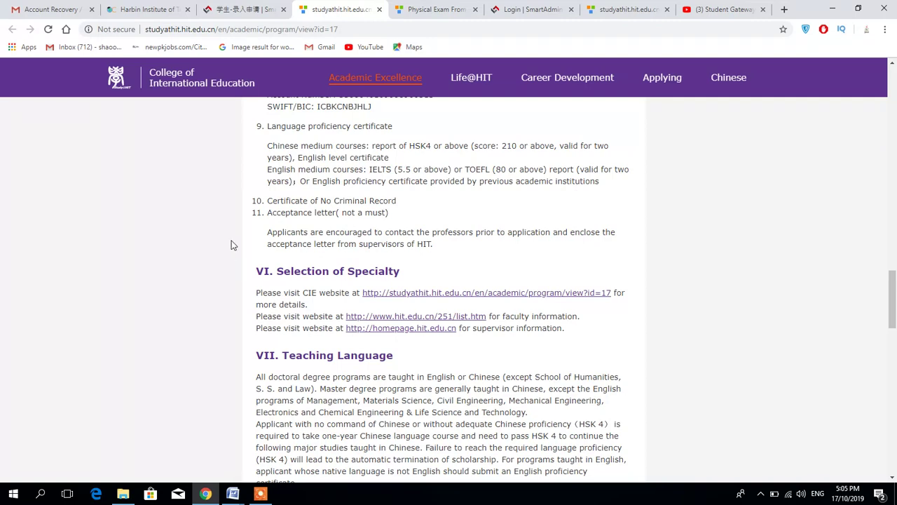
{"action": "left_click_drag", "start_coordinate": [319, 200], "coordinate": [412, 204]}
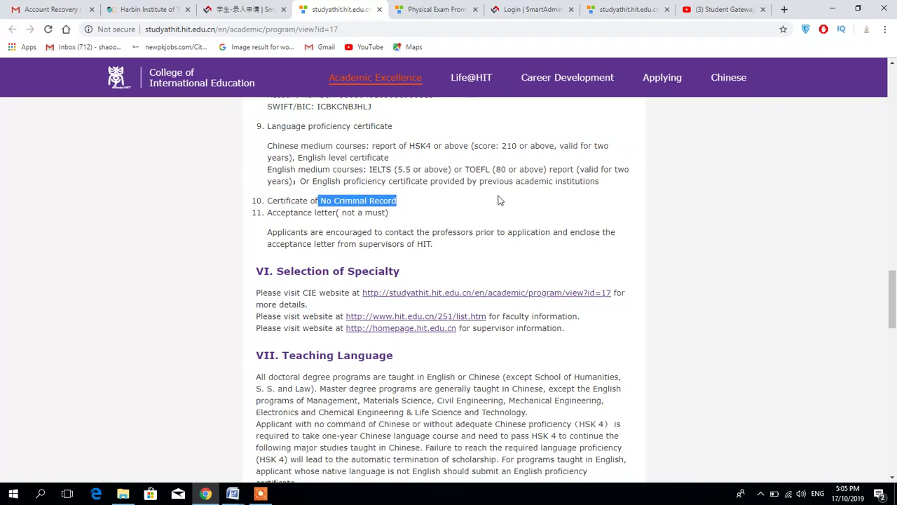
- Highlight the bank account number and the 60 USD material assessment fee under the bank receipt requirement, and clear the selection
{"action": "scroll", "coordinate": [894, 304], "scroll_direction": "up", "scroll_amount": 1}
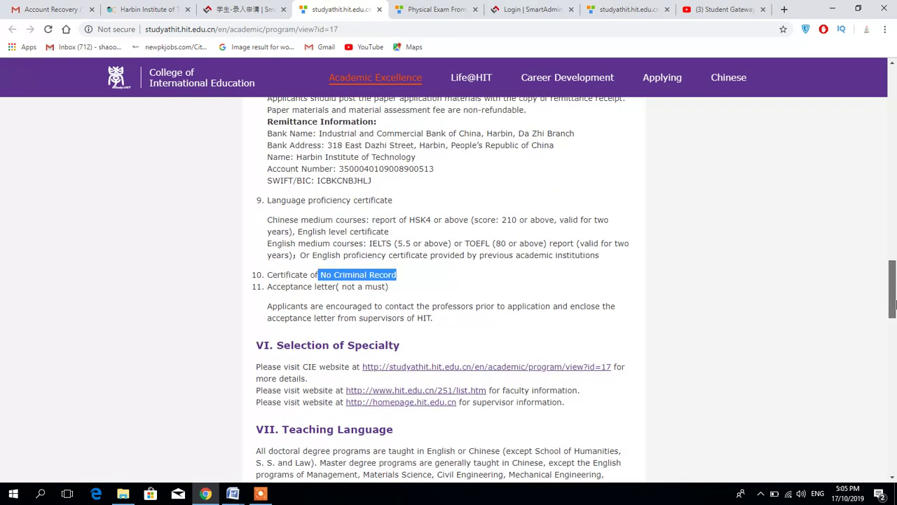
{"action": "left_click_drag", "start_coordinate": [894, 303], "coordinate": [895, 291]}
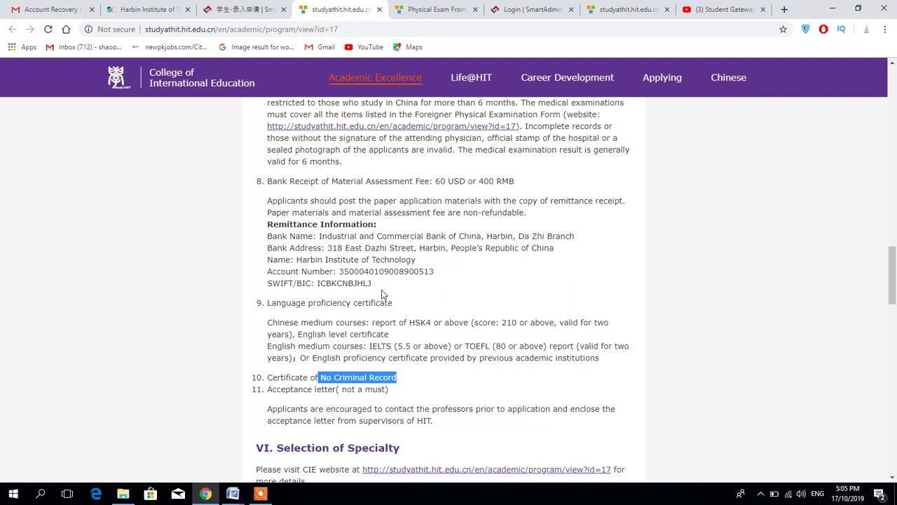
{"action": "left_click_drag", "start_coordinate": [337, 271], "coordinate": [447, 276]}
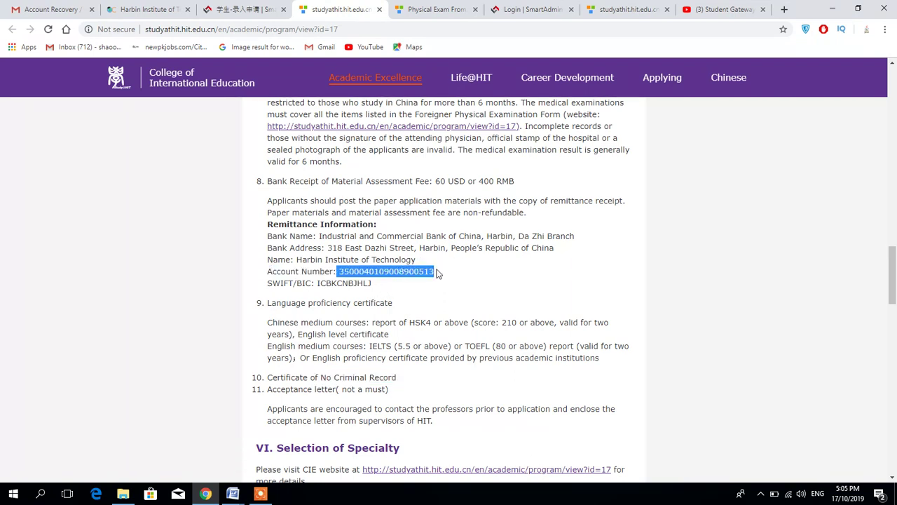
{"action": "left_click_drag", "start_coordinate": [434, 181], "coordinate": [470, 181]}
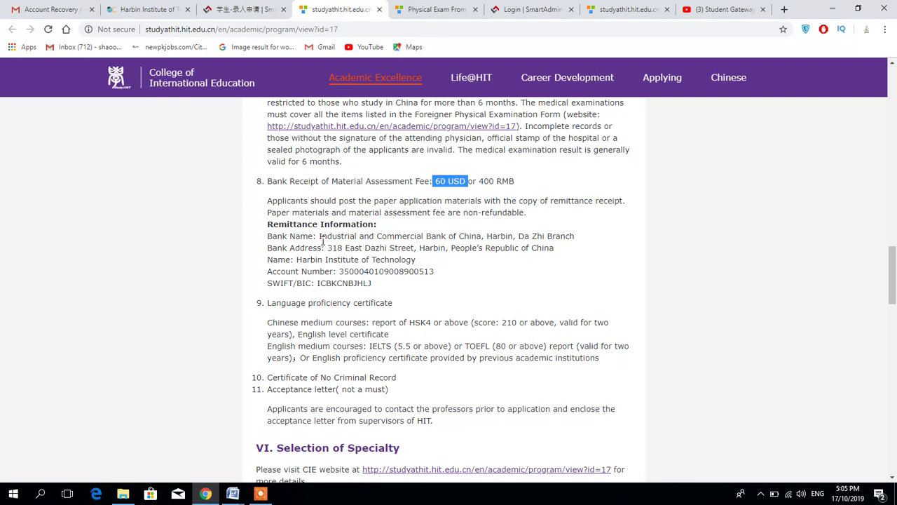
{"action": "left_click_drag", "start_coordinate": [340, 271], "coordinate": [445, 274]}
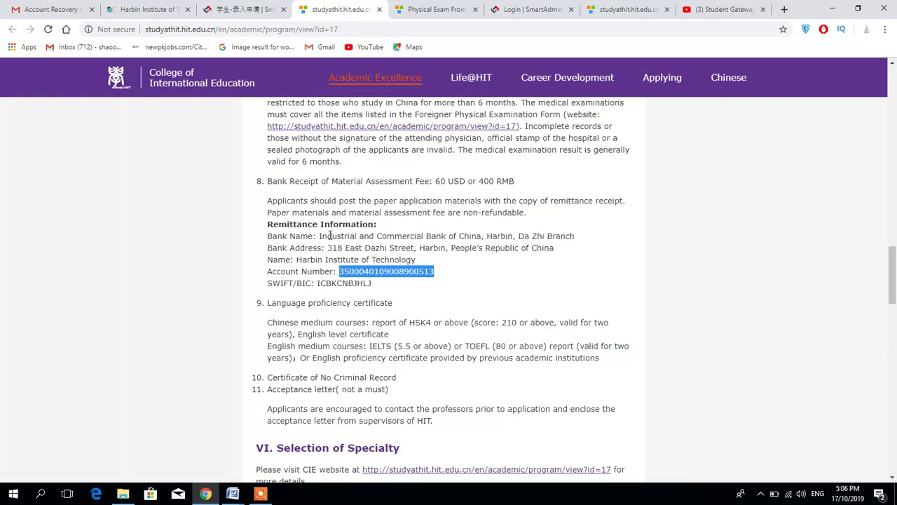
{"action": "left_click", "coordinate": [559, 251]}
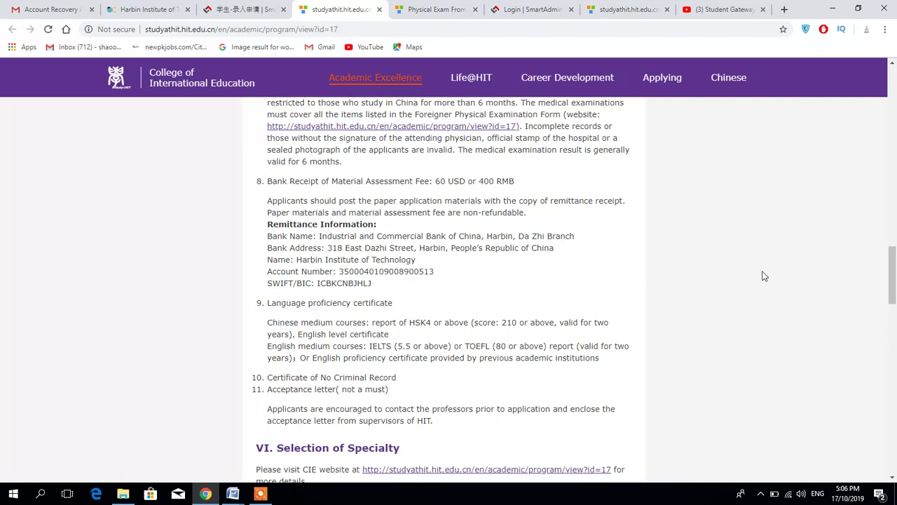
- Find the form downloads on the program page and review both pages of the open Physical Exam From.pdf form
{"action": "left_click_drag", "start_coordinate": [894, 253], "coordinate": [793, 375]}
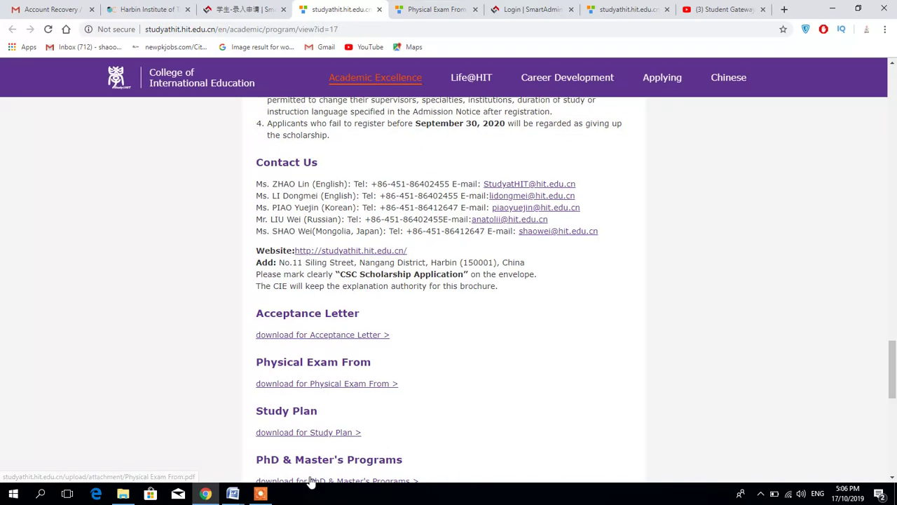
{"action": "scroll", "coordinate": [687, 316], "scroll_direction": "down", "scroll_amount": 3}
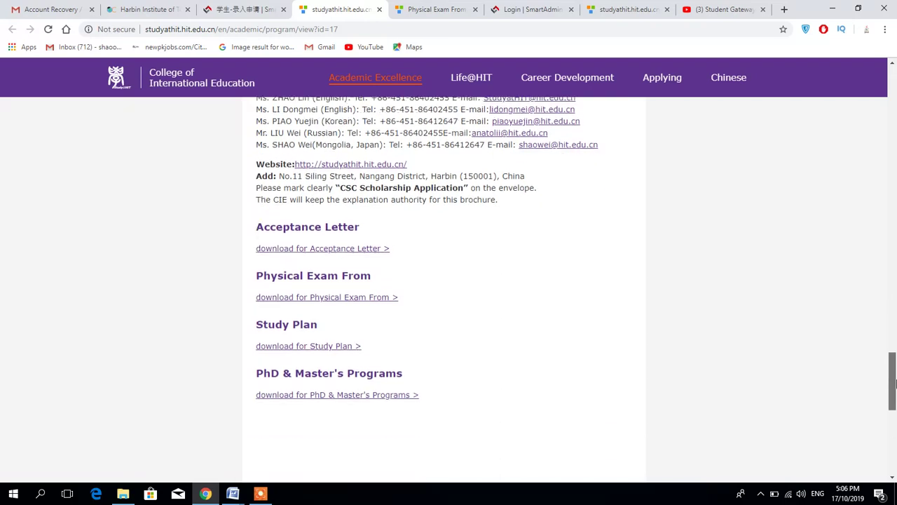
{"action": "left_click", "coordinate": [429, 9]}
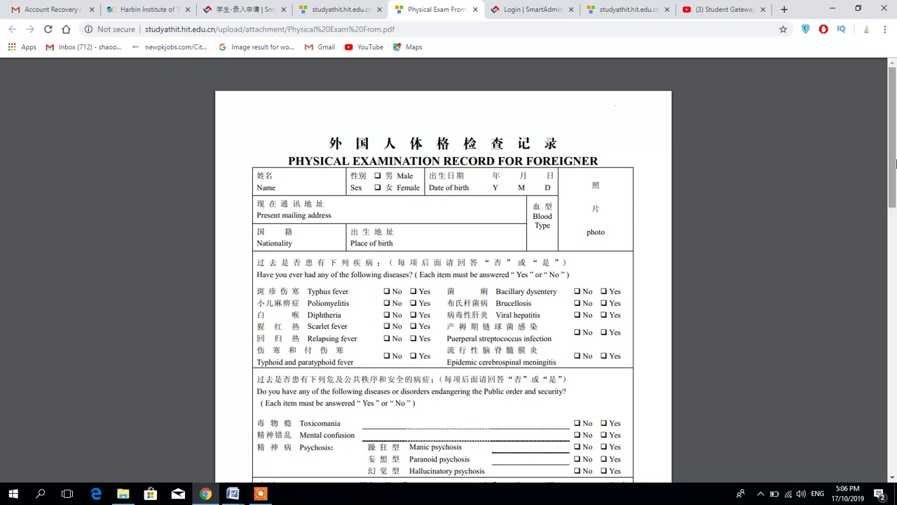
{"action": "scroll", "coordinate": [804, 202], "scroll_direction": "down", "scroll_amount": 2}
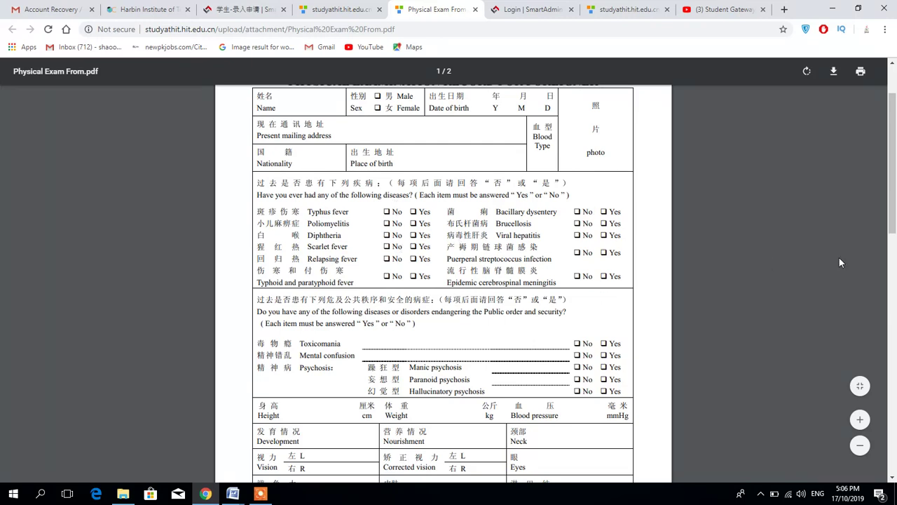
{"action": "left_click_drag", "start_coordinate": [893, 185], "coordinate": [894, 420]}
{"action": "scroll", "coordinate": [894, 259], "scroll_direction": "down", "scroll_amount": 1}
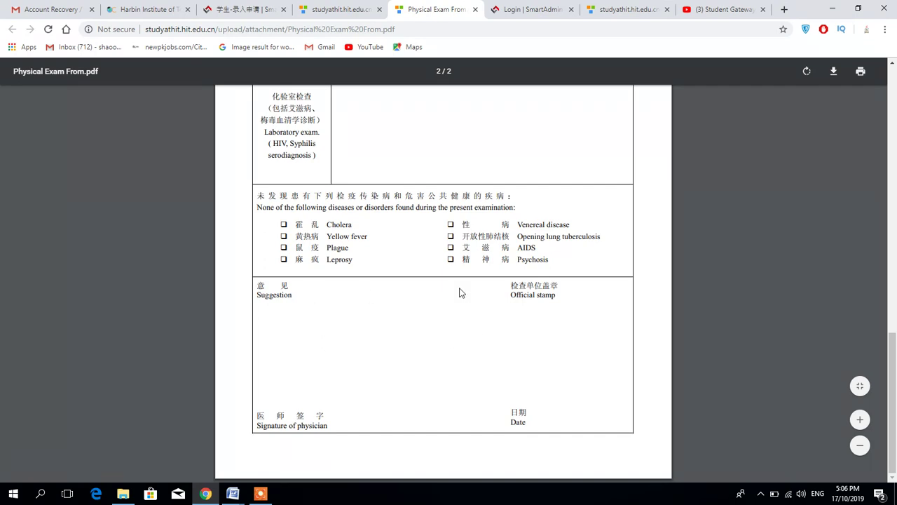
{"action": "left_click_drag", "start_coordinate": [896, 369], "coordinate": [561, 71]}
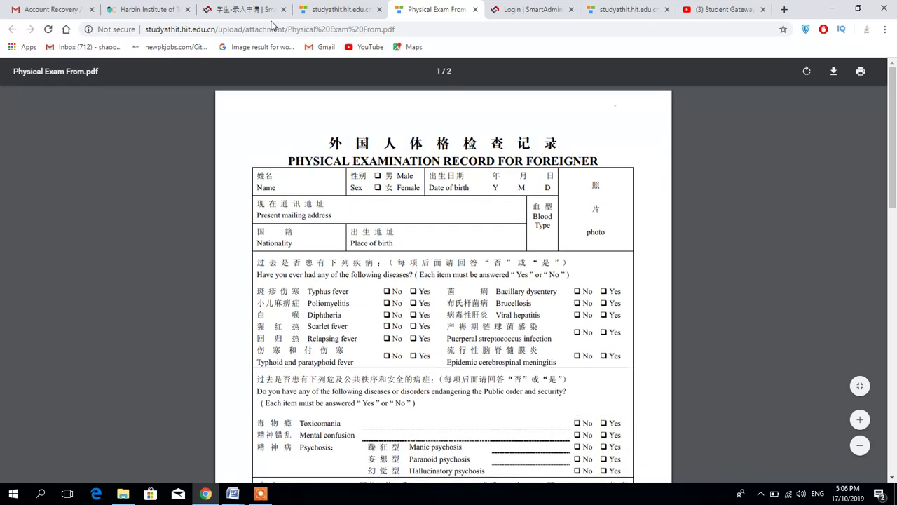
- Locate the Study Plan download on the program page, switch to the Study Plan document in Word and review its outline and applicant fields
{"action": "left_click", "coordinate": [322, 9]}
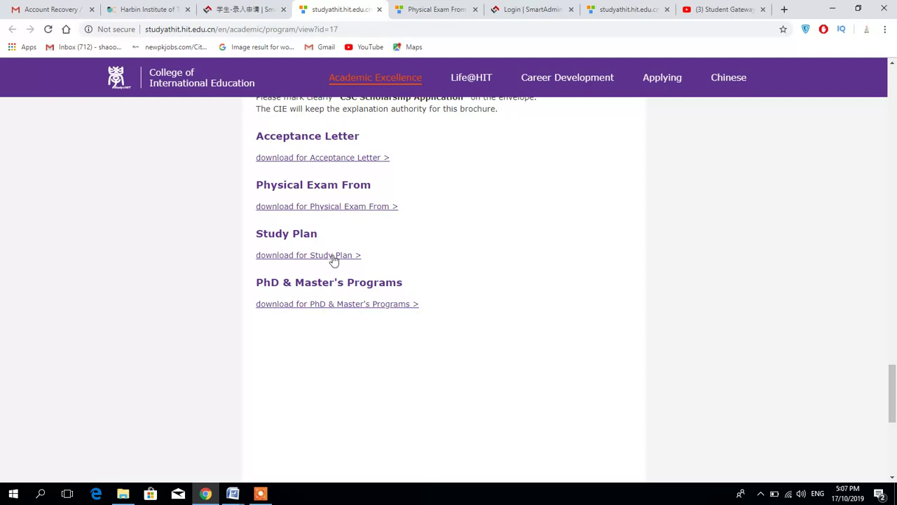
{"action": "mouse_move", "coordinate": [238, 494]}
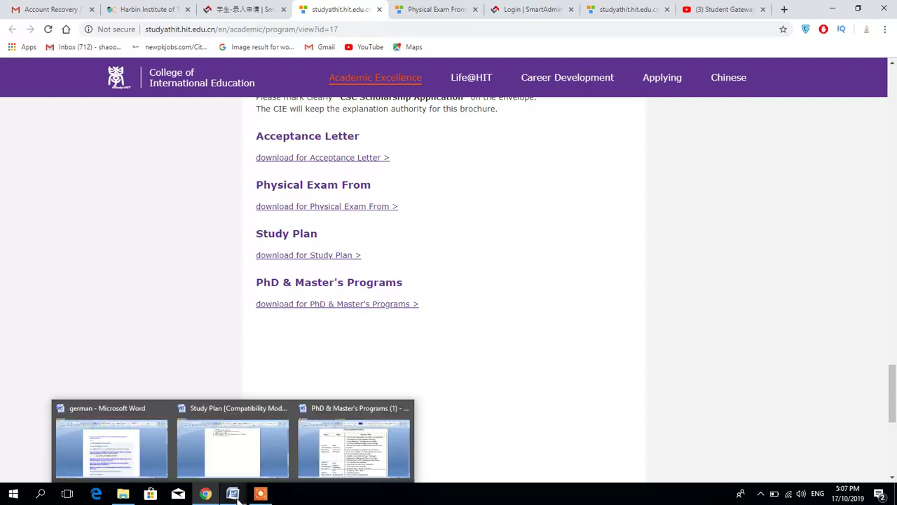
{"action": "left_click", "coordinate": [242, 455]}
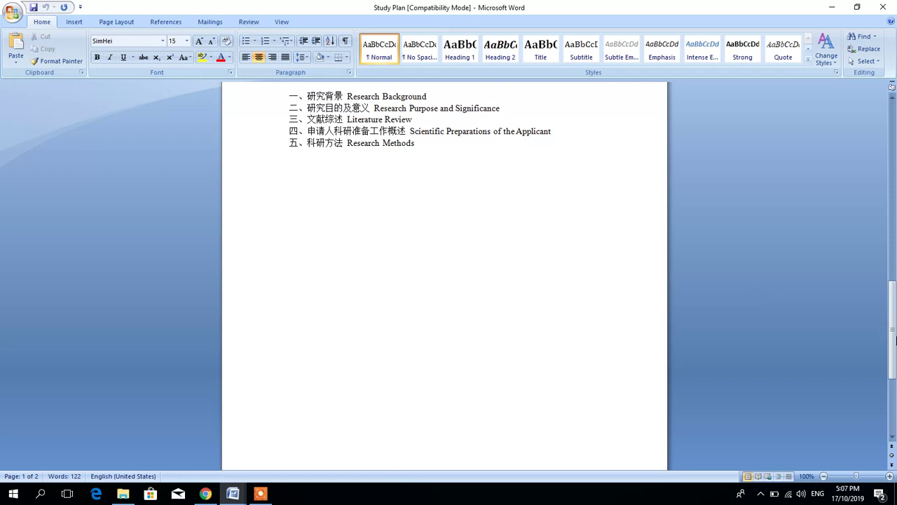
{"action": "left_click_drag", "start_coordinate": [892, 314], "coordinate": [896, 226]}
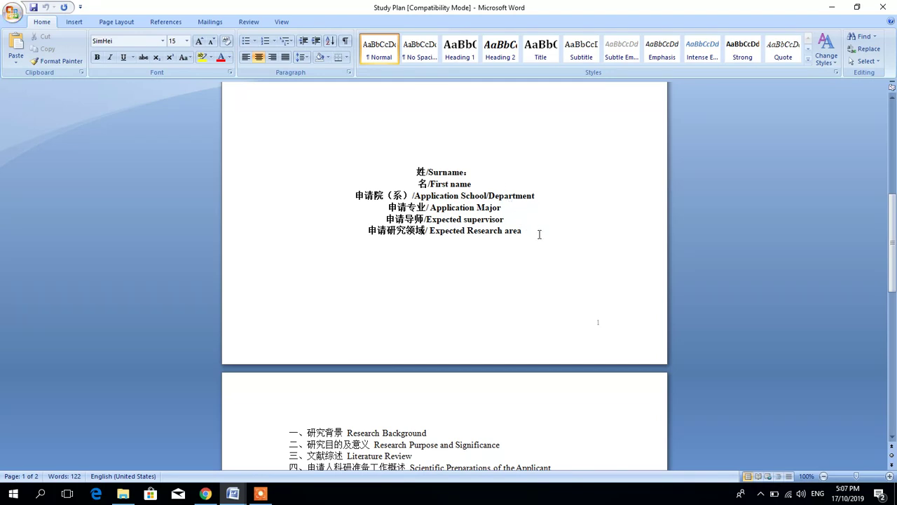
- Review the research outline headings on the Study Plan's second page and return to the program page in Chrome
{"action": "left_click_drag", "start_coordinate": [893, 224], "coordinate": [893, 271]}
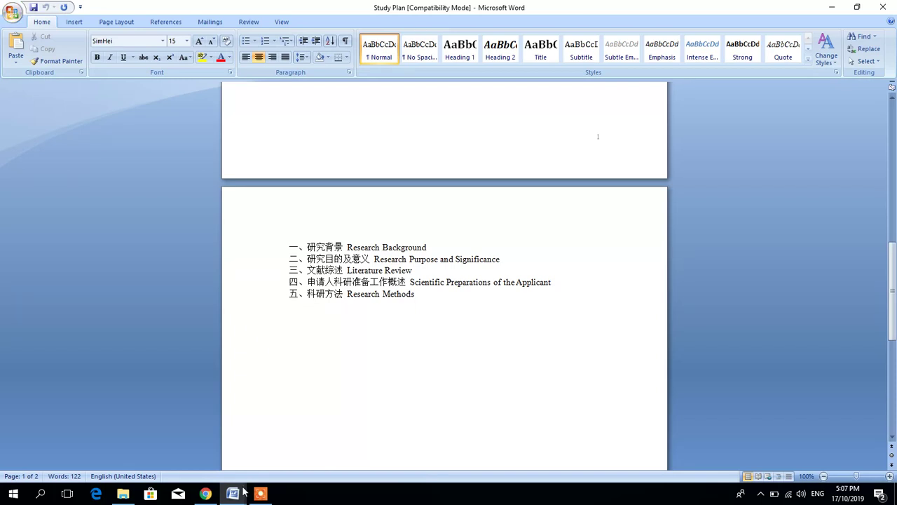
{"action": "mouse_move", "coordinate": [244, 493]}
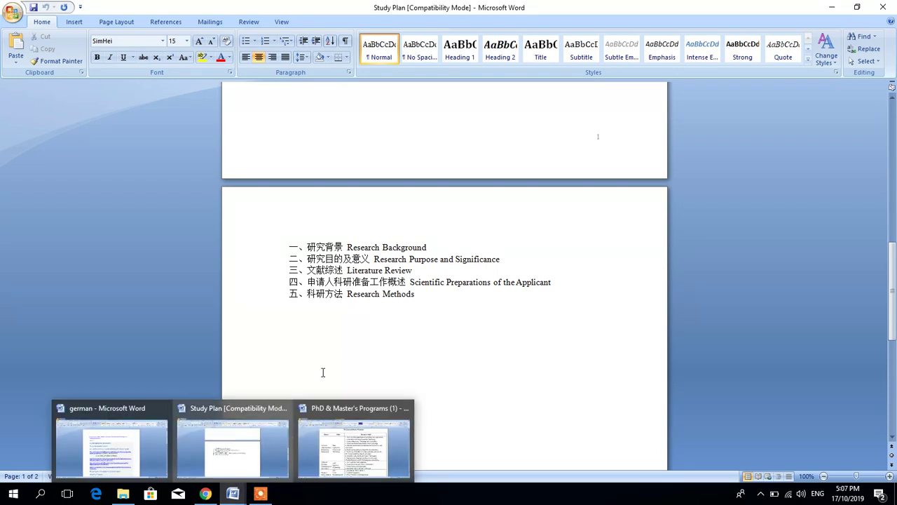
{"action": "left_click", "coordinate": [206, 495]}
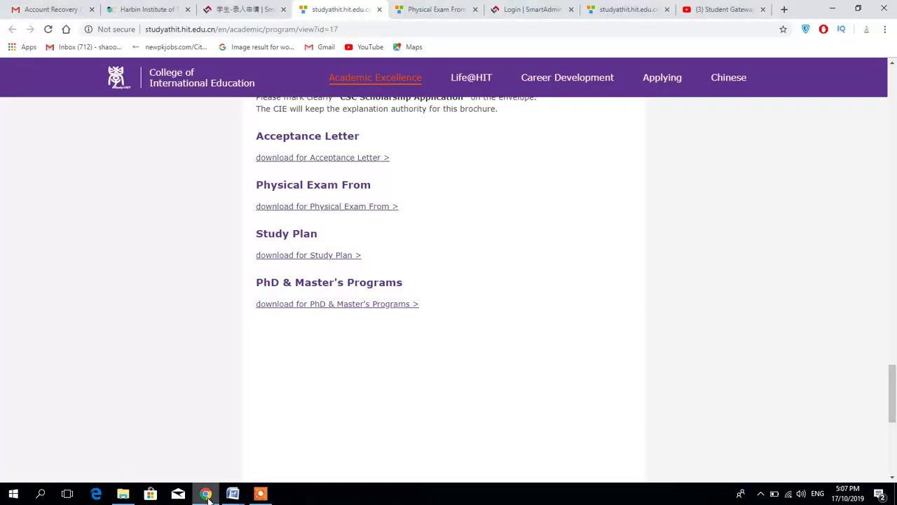
- Switch to the PhD & Master's Programs document in Word and highlight the Research Field column heading
{"action": "mouse_move", "coordinate": [235, 496]}
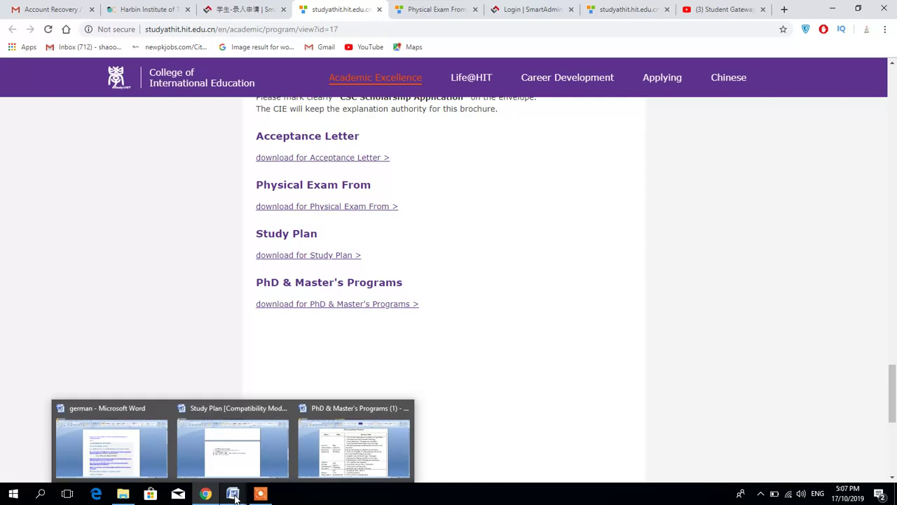
{"action": "left_click", "coordinate": [360, 454]}
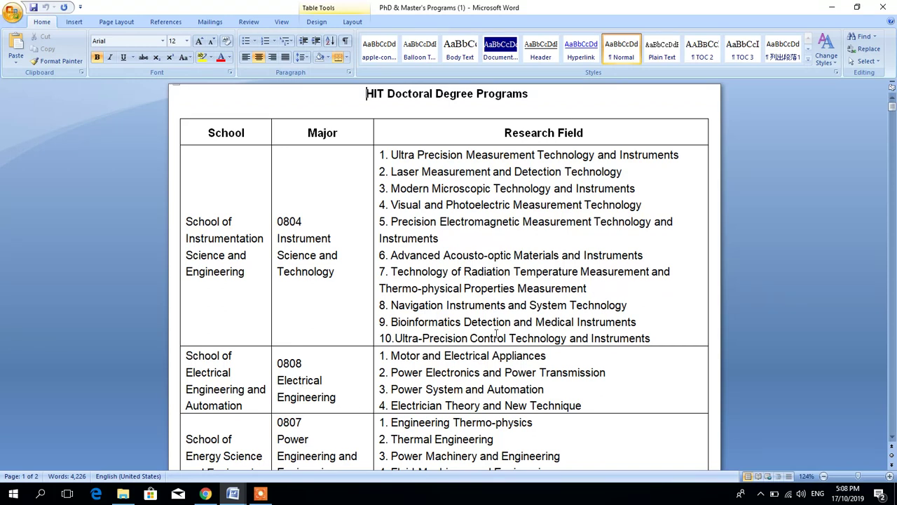
{"action": "left_click_drag", "start_coordinate": [503, 133], "coordinate": [610, 132]}
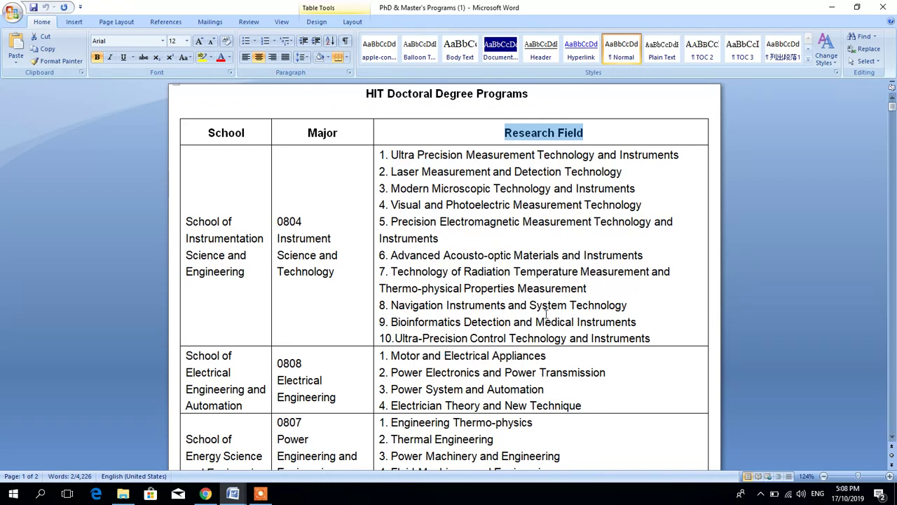
- Read through the doctoral programs table from Instrumentation Science to the School of Humanities, Social Science and Law
{"action": "left_click", "coordinate": [547, 336]}
{"action": "key", "text": "Down"}
{"action": "key", "text": "Down"}
{"action": "key", "text": "Down"}
{"action": "key", "text": "Down"}
{"action": "key", "text": "Down"}
{"action": "key", "text": "Down"}
{"action": "key", "text": "Down"}
{"action": "key", "text": "Down"}
{"action": "key", "text": "Down"}
{"action": "key", "text": "Down"}
{"action": "key", "text": "Down"}
{"action": "key", "text": "Down"}
{"action": "key", "text": "Down"}
{"action": "key", "text": "Down"}
{"action": "key", "text": "Down"}
{"action": "key", "text": "Down"}
{"action": "key", "text": "Down"}
{"action": "key", "text": "Down"}
{"action": "key", "text": "Down"}
{"action": "key", "text": "Down"}
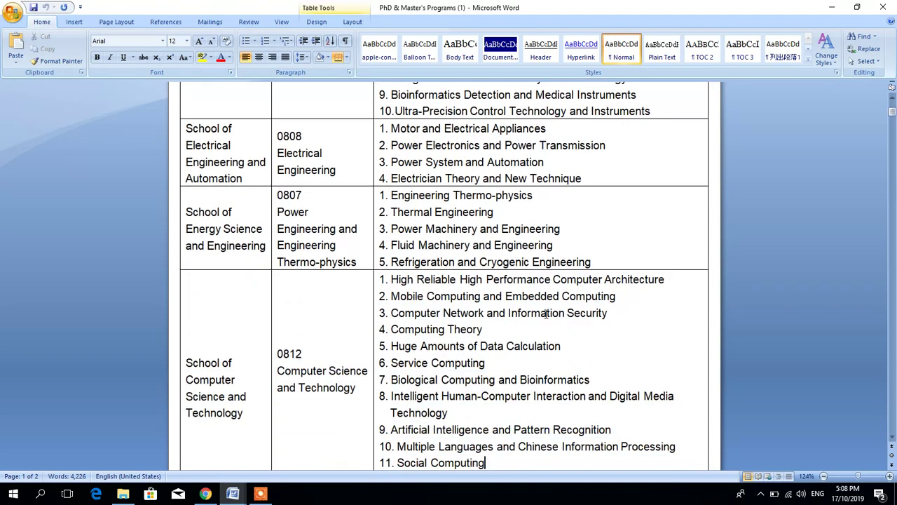
{"action": "key", "text": "Down"}
{"action": "key", "text": "Down"}
{"action": "key", "text": "Down"}
{"action": "key", "text": "Down"}
{"action": "key", "text": "Down"}
{"action": "key", "text": "Down"}
{"action": "key", "text": "Down"}
{"action": "key", "text": "Down"}
{"action": "key", "text": "Down"}
{"action": "key", "text": "Down"}
{"action": "key", "text": "Down"}
{"action": "key", "text": "Down"}
{"action": "key", "text": "Down"}
{"action": "key", "text": "Down"}
{"action": "key", "text": "Down"}
{"action": "key", "text": "Down"}
{"action": "key", "text": "Down"}
{"action": "key", "text": "Down"}
{"action": "key", "text": "Down"}
{"action": "key", "text": "Down"}
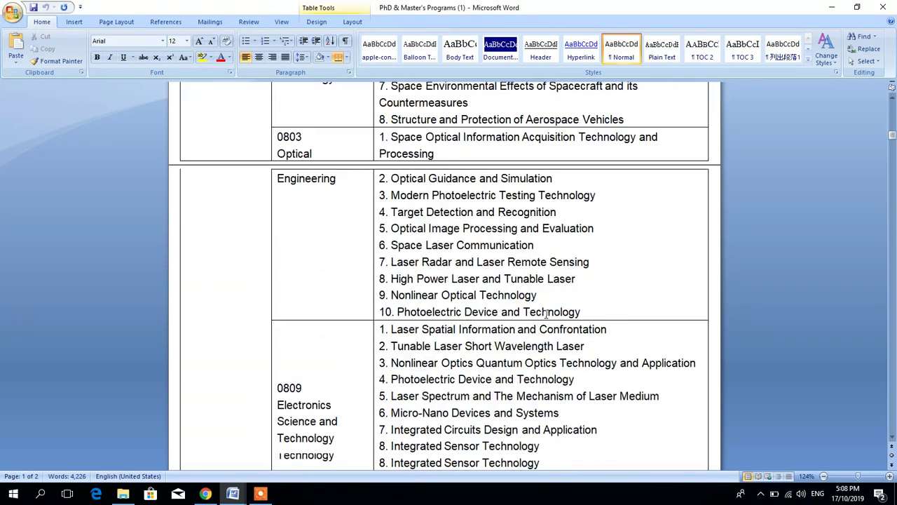
{"action": "key", "text": "Down"}
{"action": "key", "text": "Down"}
{"action": "key", "text": "Down"}
{"action": "key", "text": "Down"}
{"action": "key", "text": "Down"}
{"action": "key", "text": "Down"}
{"action": "key", "text": "Down"}
{"action": "key", "text": "Down"}
{"action": "key", "text": "Down"}
{"action": "key", "text": "Down"}
{"action": "key", "text": "Down"}
{"action": "key", "text": "Down"}
{"action": "key", "text": "Down"}
{"action": "key", "text": "Down"}
{"action": "key", "text": "Down"}
{"action": "key", "text": "Down"}
{"action": "key", "text": "Down"}
{"action": "key", "text": "Down"}
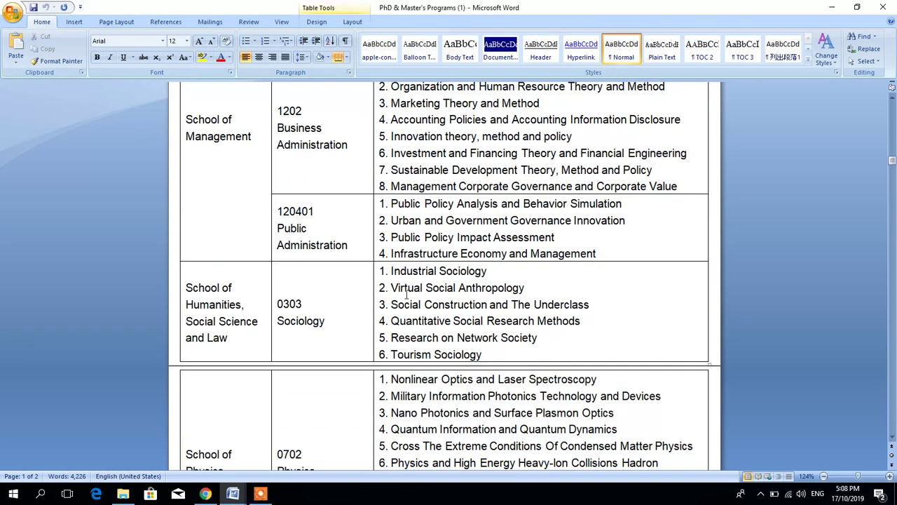
- Highlight Virtual Social Anthropology and the research fields below it in the Sociology row, and clear the selection
{"action": "left_click_drag", "start_coordinate": [396, 293], "coordinate": [540, 290]}
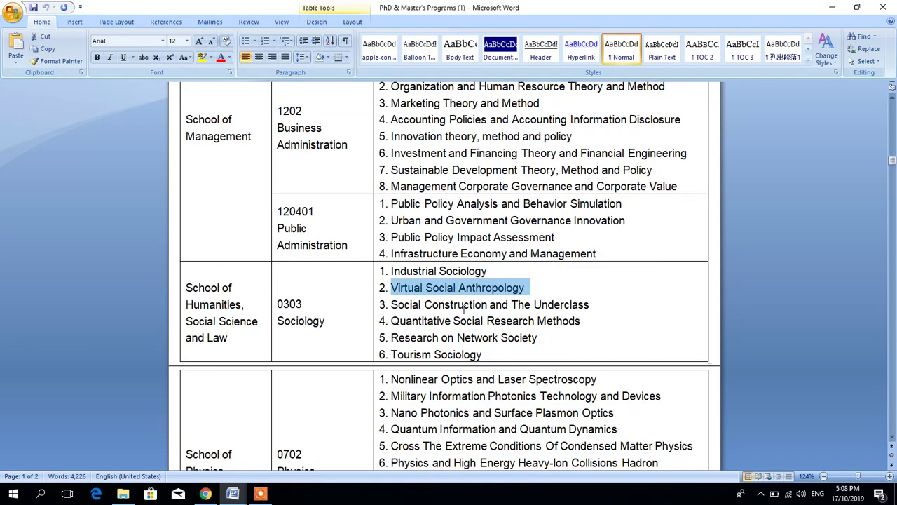
{"action": "left_click_drag", "start_coordinate": [391, 305], "coordinate": [589, 321]}
{"action": "left_click", "coordinate": [423, 338]}
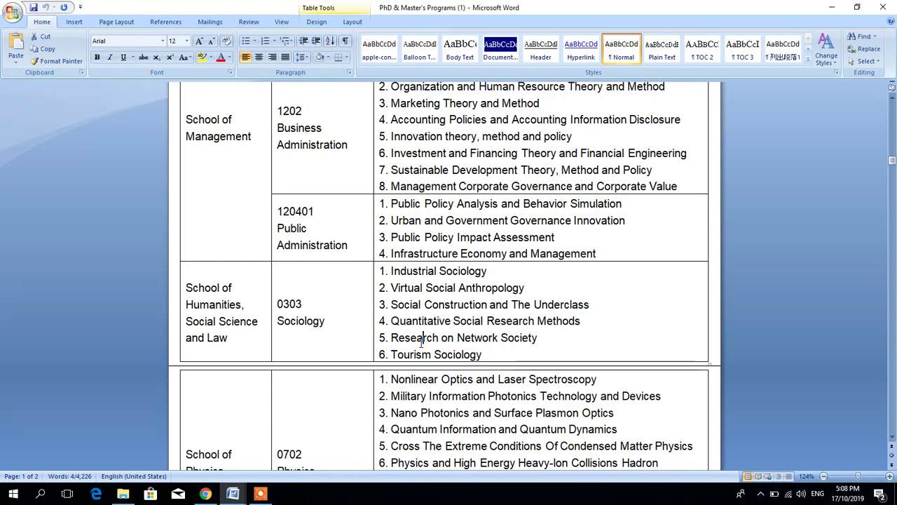
- Minimize the programs document, check its download entry on the program page and find the contact details and Acceptance Letter download
{"action": "left_click", "coordinate": [831, 7]}
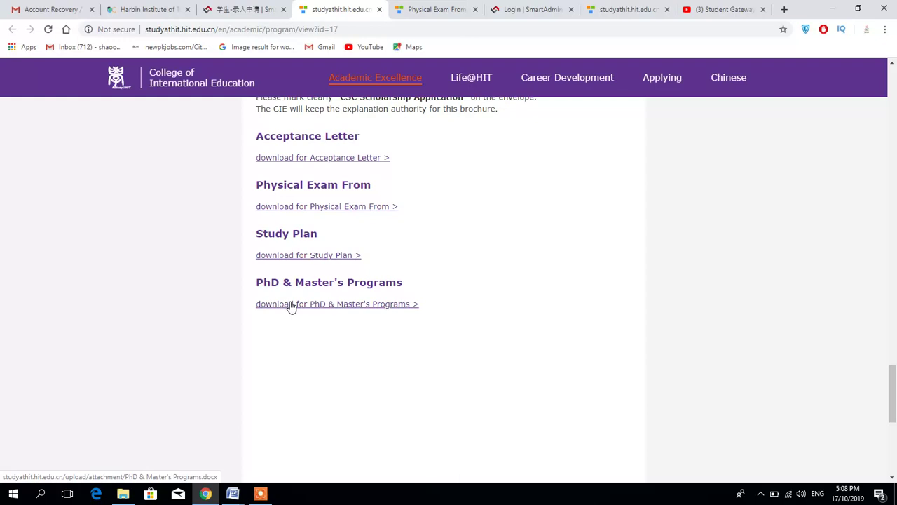
{"action": "mouse_move", "coordinate": [233, 493]}
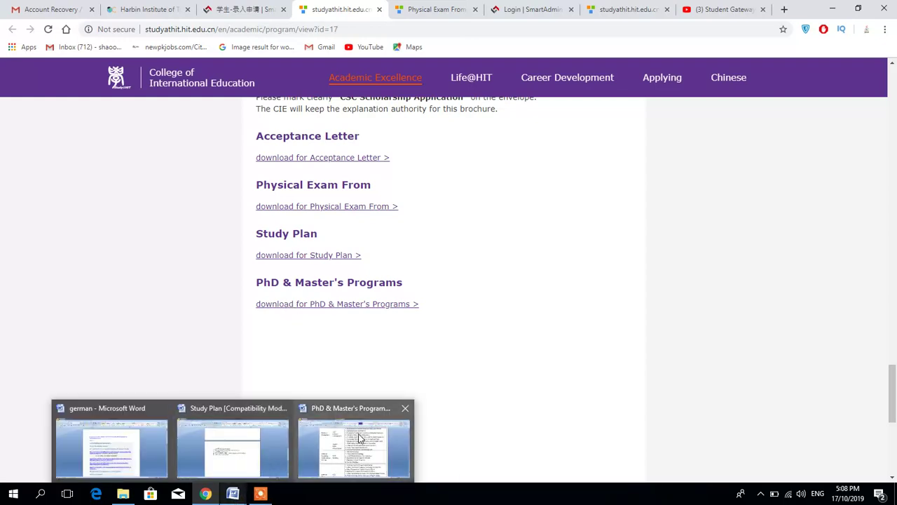
{"action": "mouse_move", "coordinate": [359, 438]}
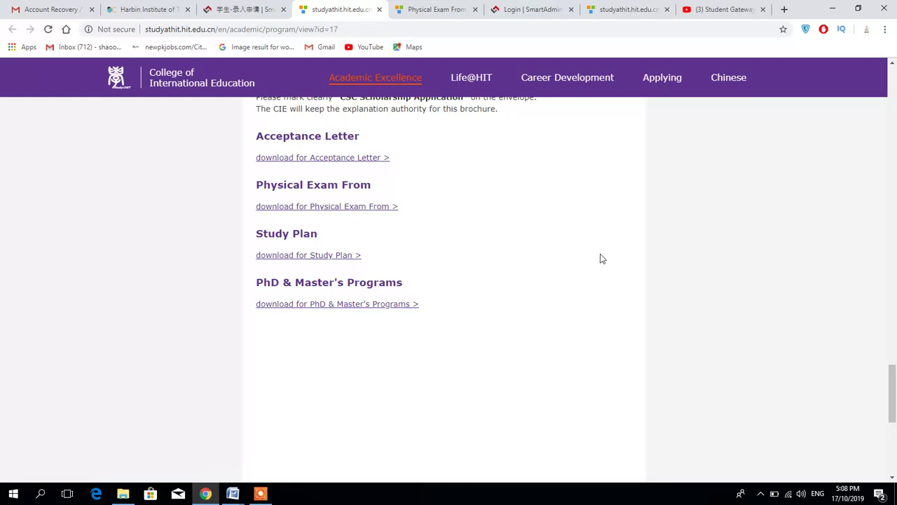
{"action": "left_click_drag", "start_coordinate": [895, 405], "coordinate": [895, 379]}
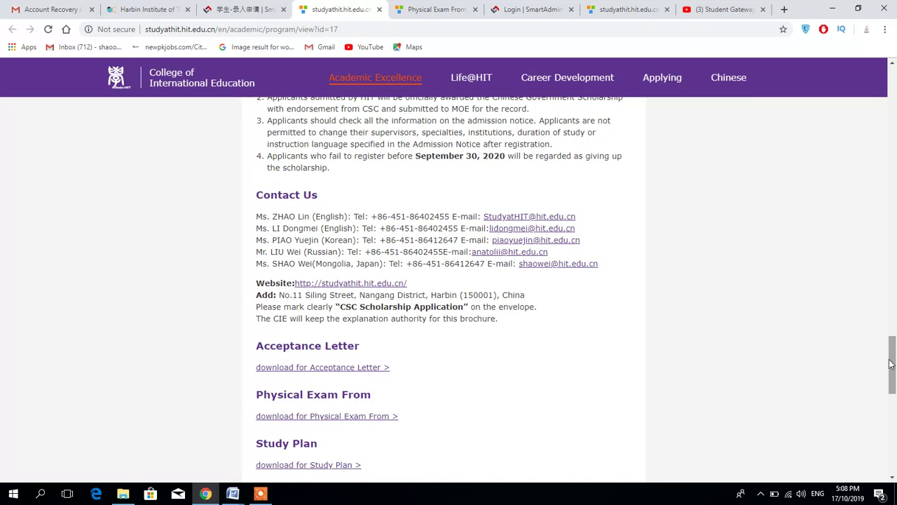
- Check the CSC application page in the browser and find the application form requirement under Application Materials on the program page
{"action": "left_click", "coordinate": [240, 9]}
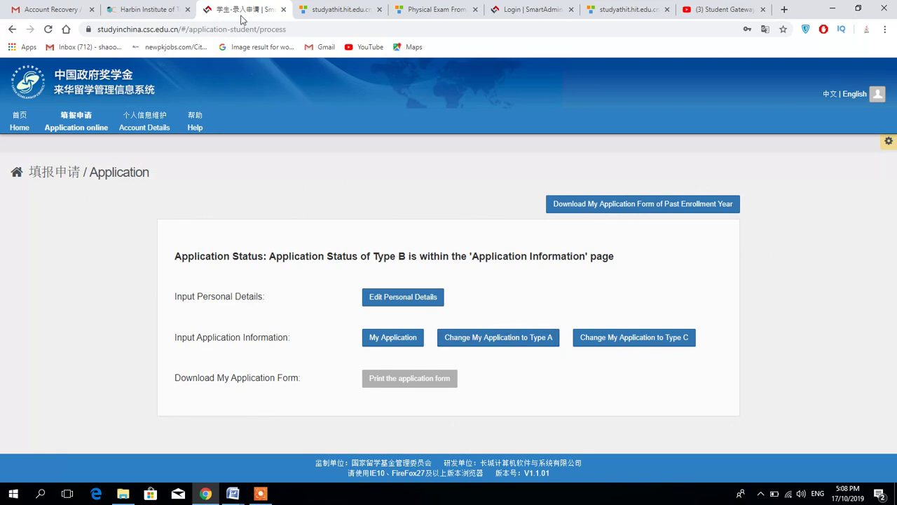
{"action": "left_click", "coordinate": [321, 8]}
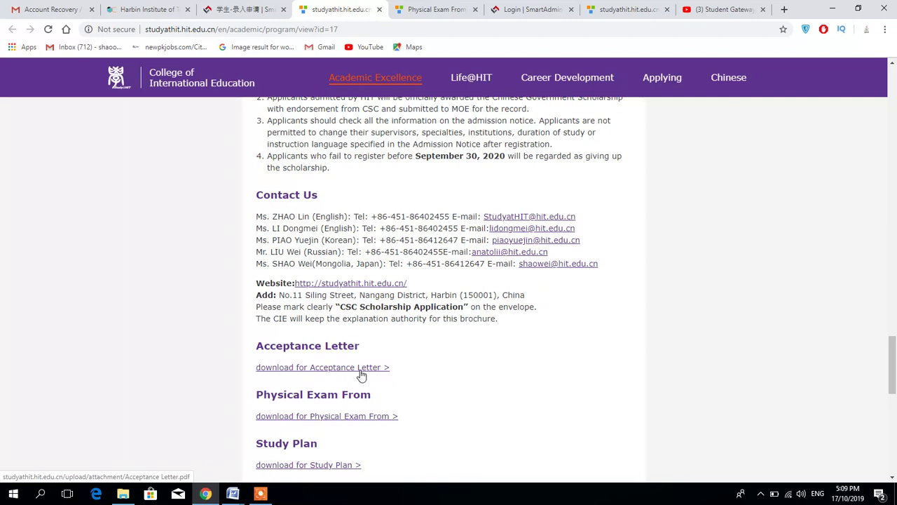
{"action": "left_click_drag", "start_coordinate": [894, 350], "coordinate": [895, 210]}
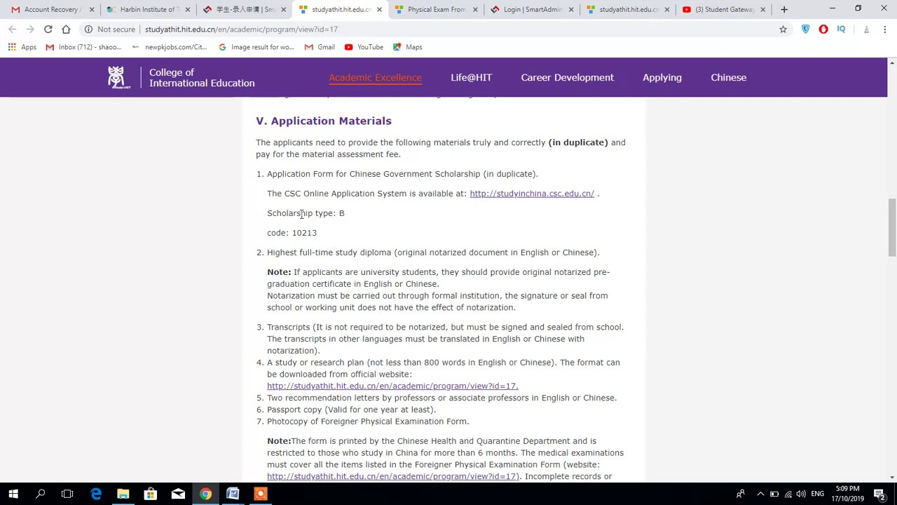
{"action": "left_click_drag", "start_coordinate": [300, 213], "coordinate": [314, 194]}
{"action": "left_click", "coordinate": [294, 194]}
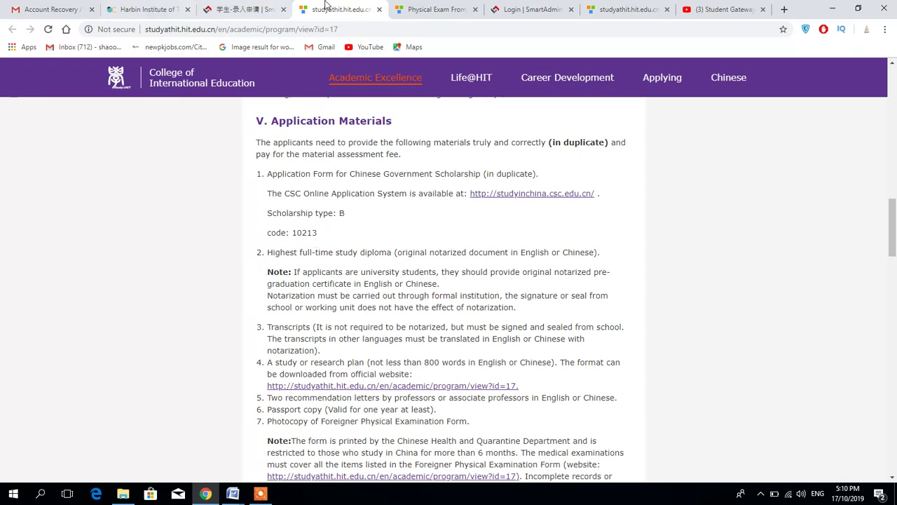
- Revisit the CSC application options and highlight the code 10213 under the program page's application form requirement
{"action": "left_click", "coordinate": [235, 10]}
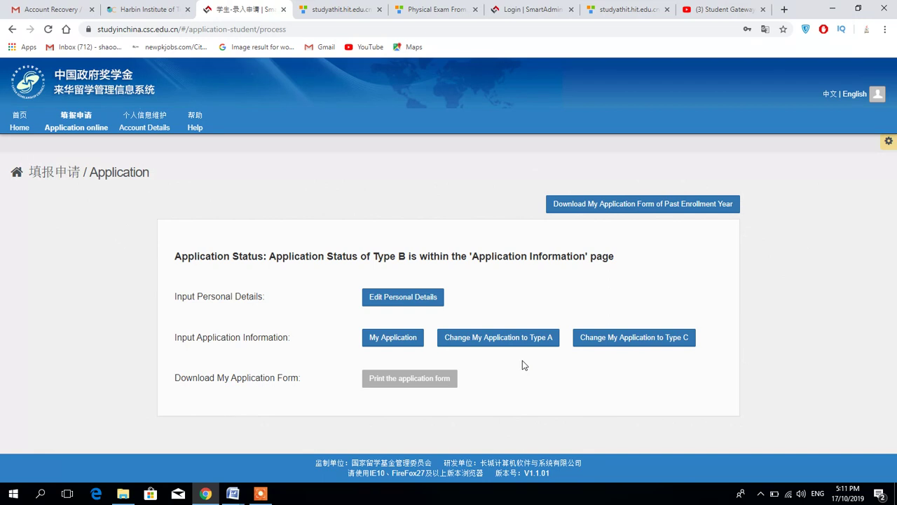
{"action": "left_click", "coordinate": [315, 14]}
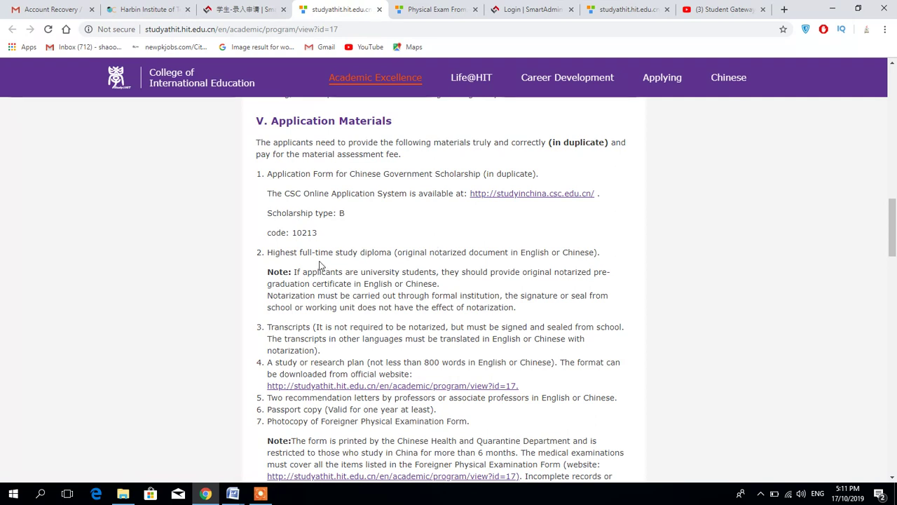
{"action": "left_click_drag", "start_coordinate": [292, 233], "coordinate": [335, 224]}
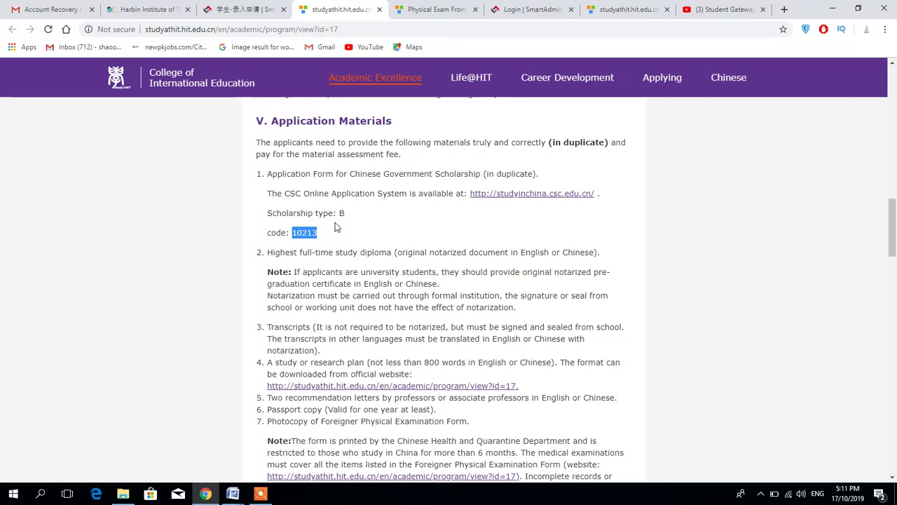
{"action": "left_click", "coordinate": [303, 232]}
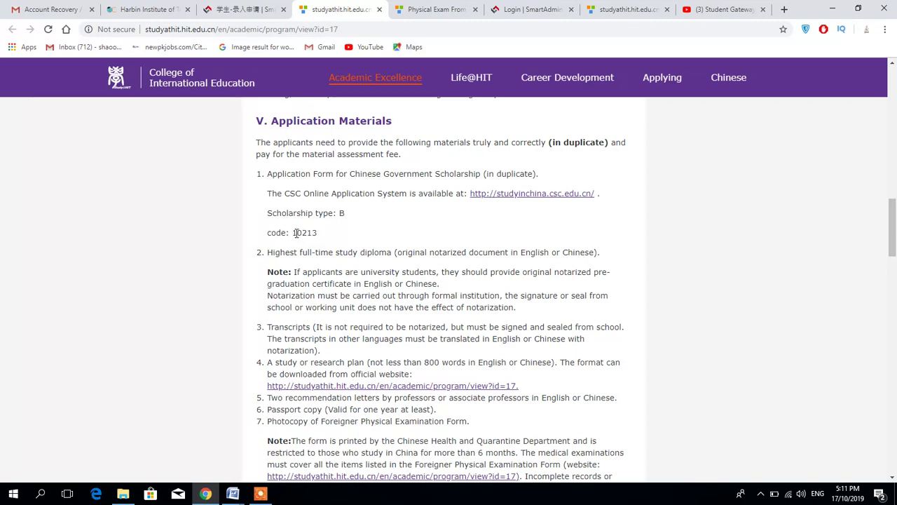
{"action": "double_click", "coordinate": [308, 233]}
{"action": "left_click_drag", "start_coordinate": [287, 232], "coordinate": [330, 234]}
- Highlight CSC and its code in the application form requirement and find the bank receipt and language certificate requirements
{"action": "left_click_drag", "start_coordinate": [303, 196], "coordinate": [285, 194]}
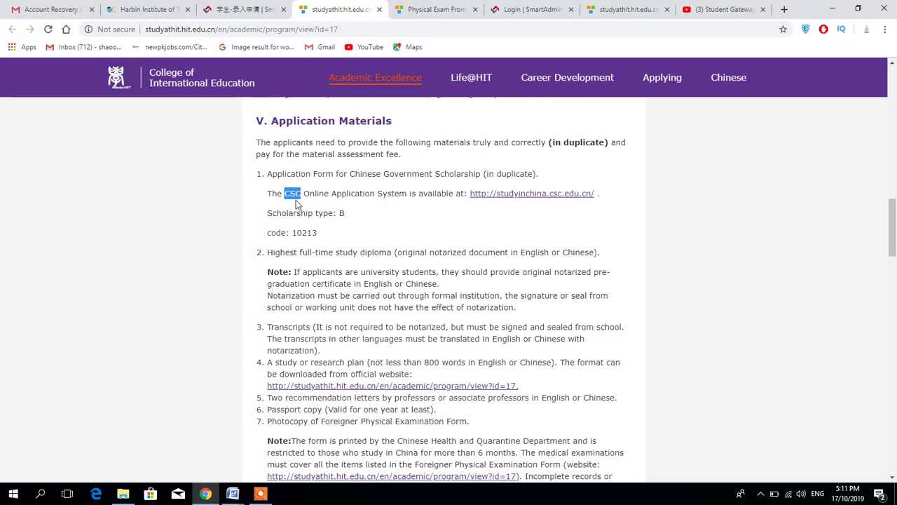
{"action": "left_click_drag", "start_coordinate": [291, 233], "coordinate": [321, 234]}
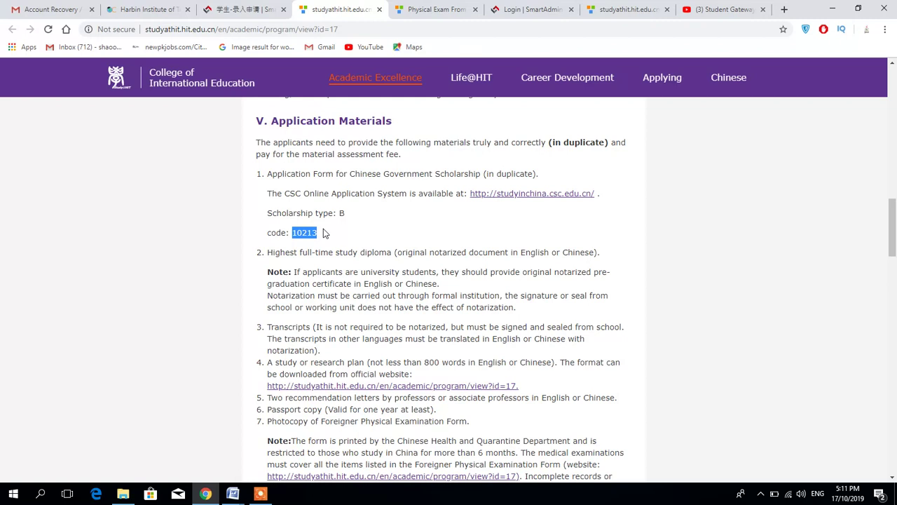
{"action": "left_click_drag", "start_coordinate": [895, 229], "coordinate": [895, 277]}
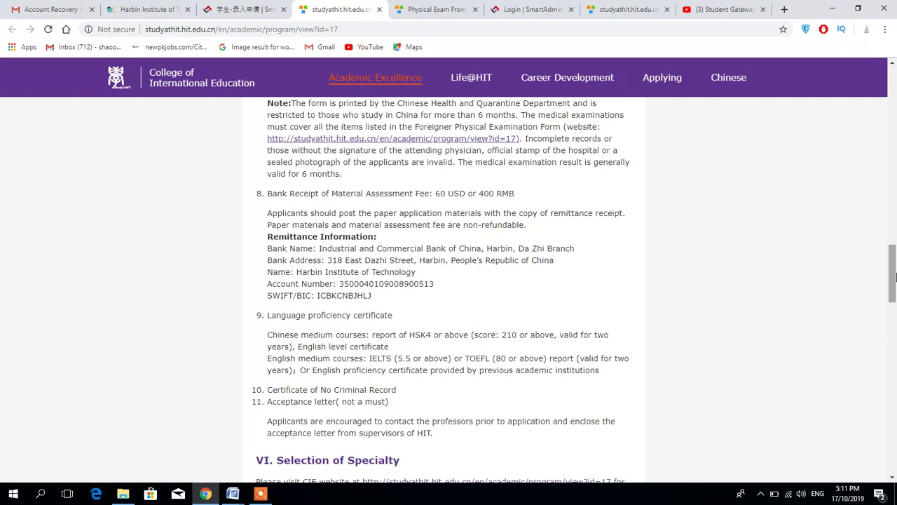